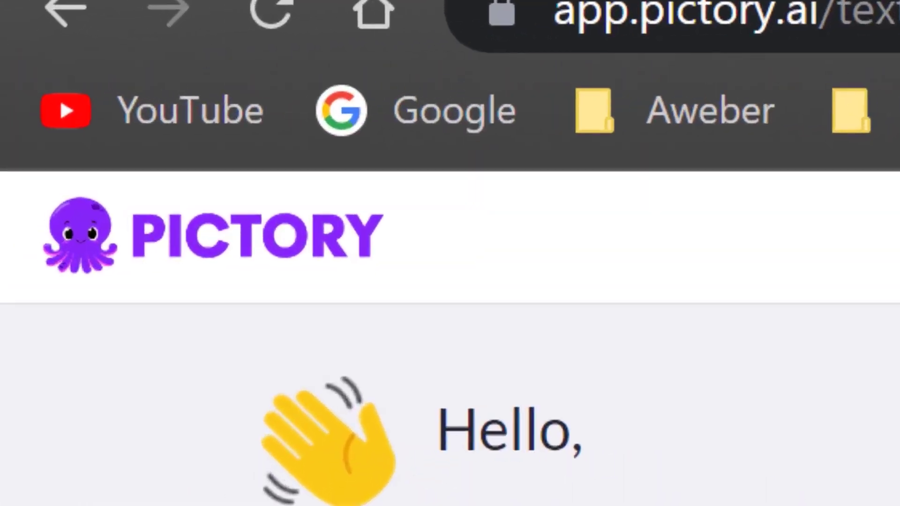
Step: Compare the live and animation video creation options on the Steve AI dashboard with the content options on the Pictory home page
left_click(263, 10)
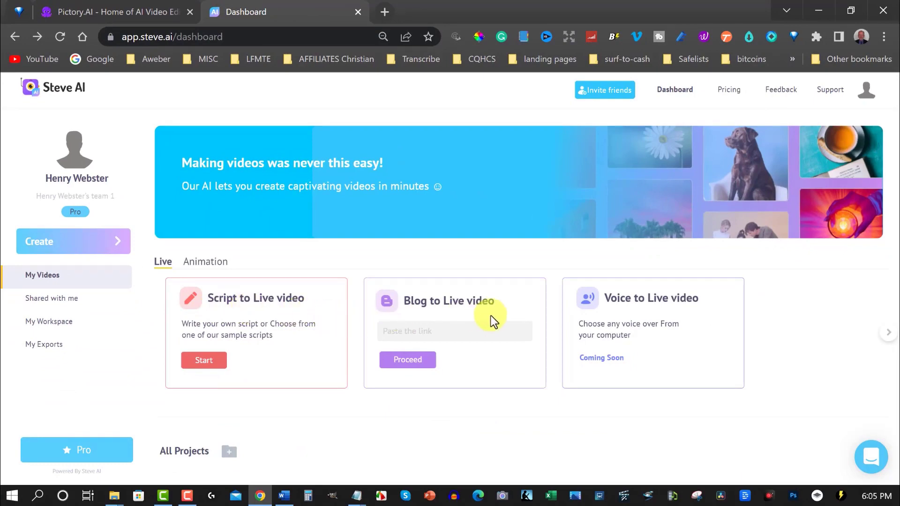
left_click(890, 335)
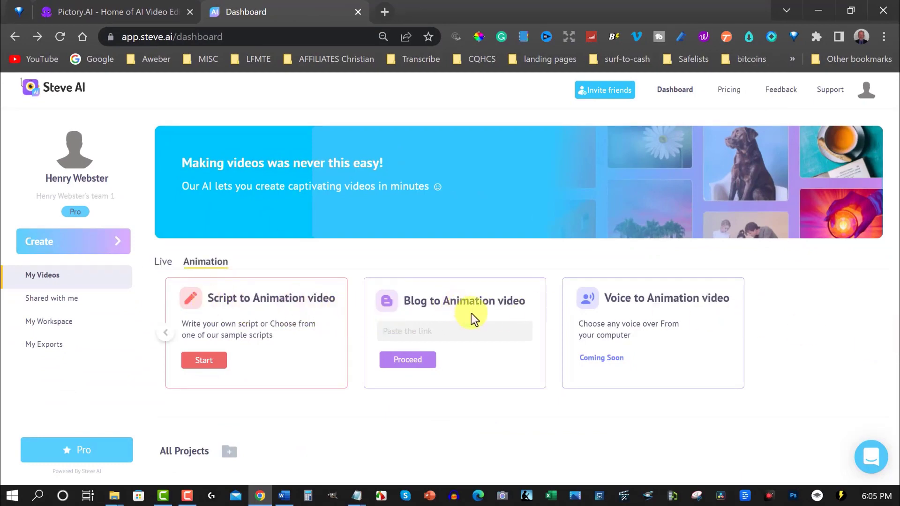
left_click(165, 333)
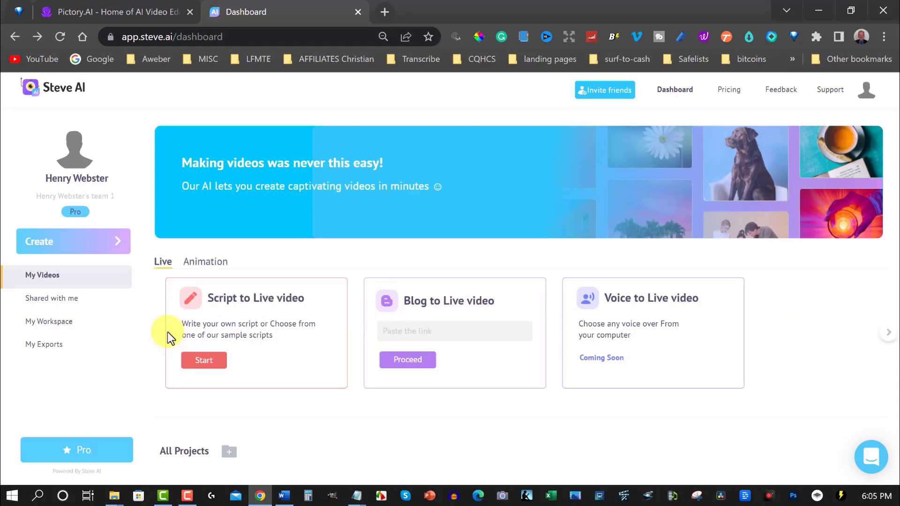
left_click(93, 10)
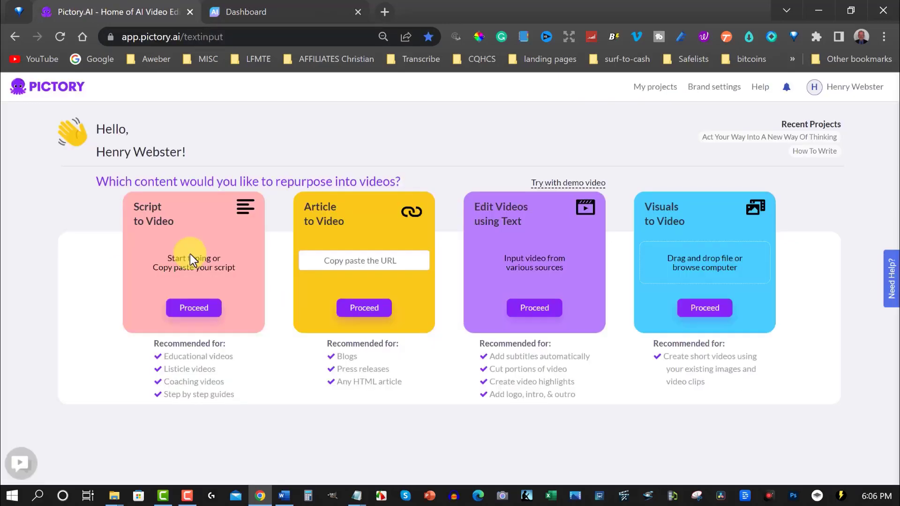
left_click(258, 10)
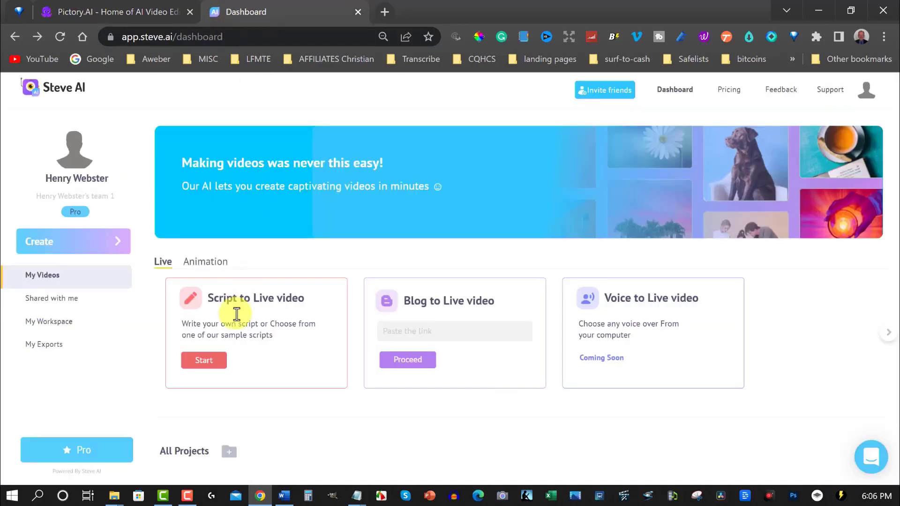
left_click(87, 11)
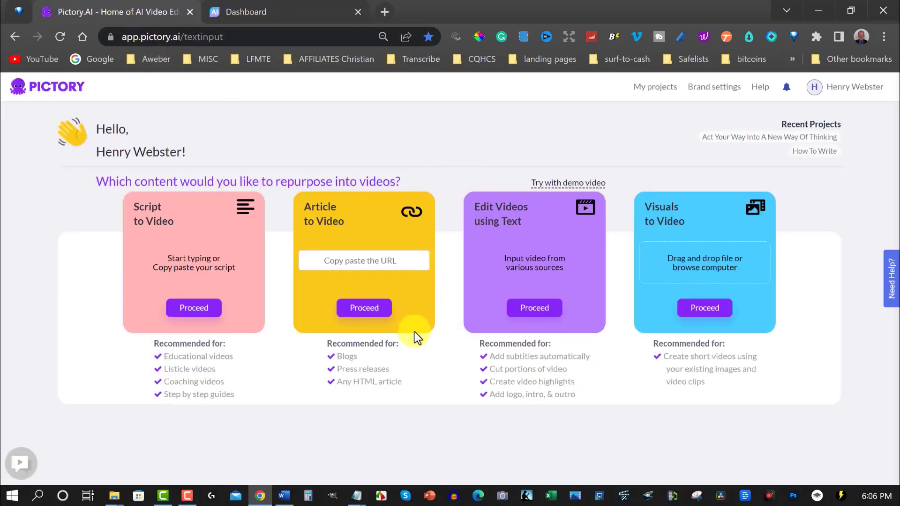
Step: Copy the article title from the Notepad file "Act Your Way Into A New Way Of Thinking-Pictory"
mouse_move(356, 496)
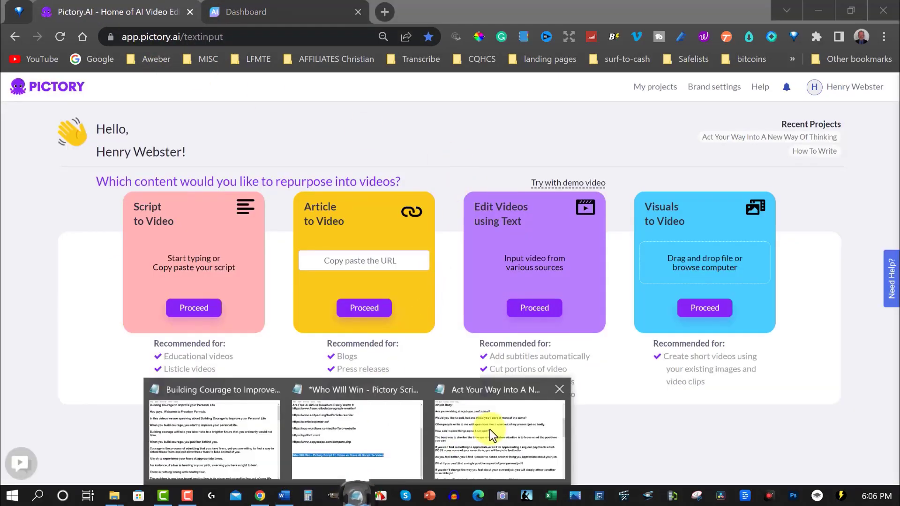
left_click(490, 429)
scroll(255, 157, "up", 5)
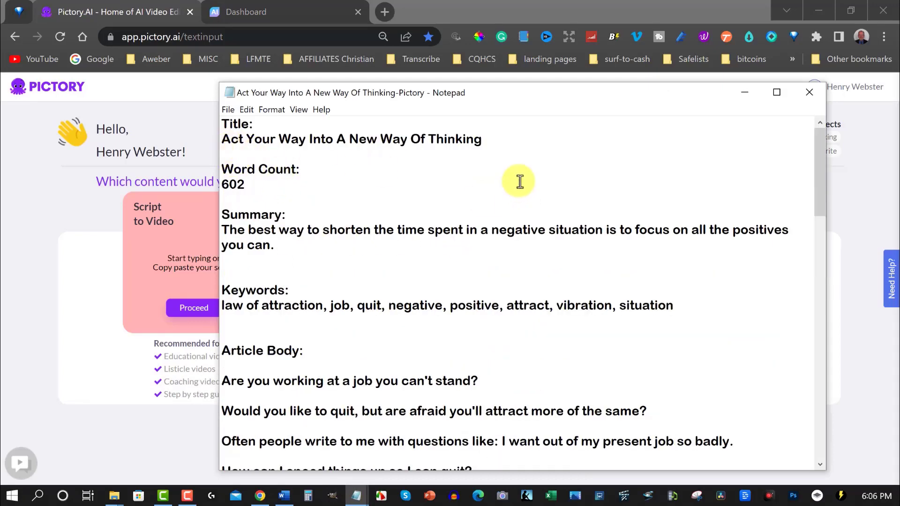
scroll(520, 181, "down", 5)
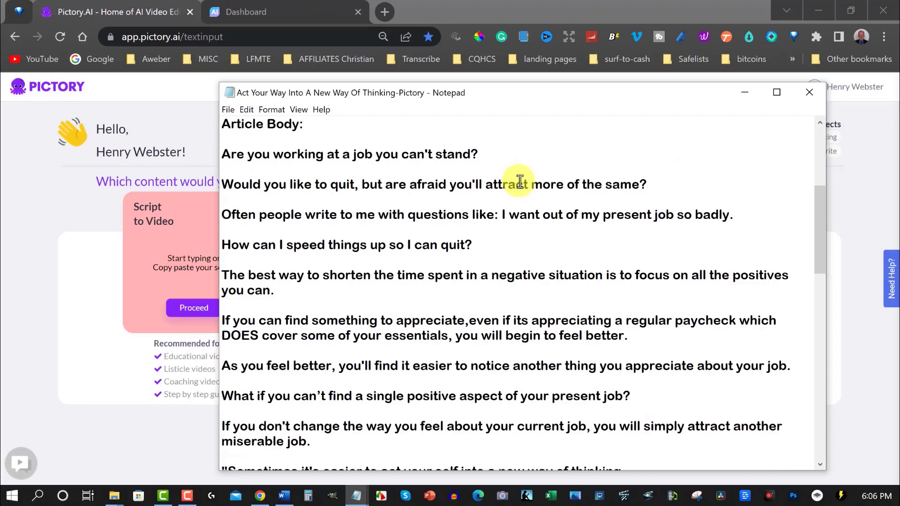
scroll(474, 176, "up", 5)
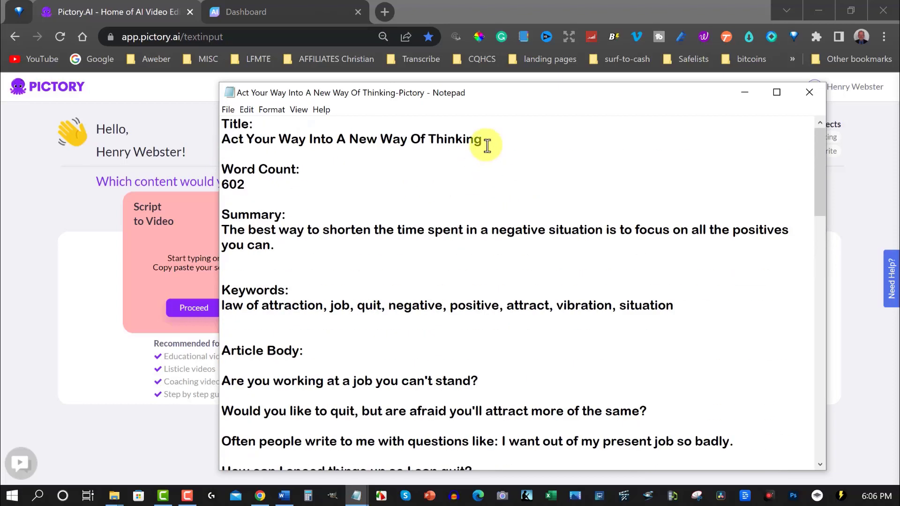
left_click_drag(487, 146, 238, 140)
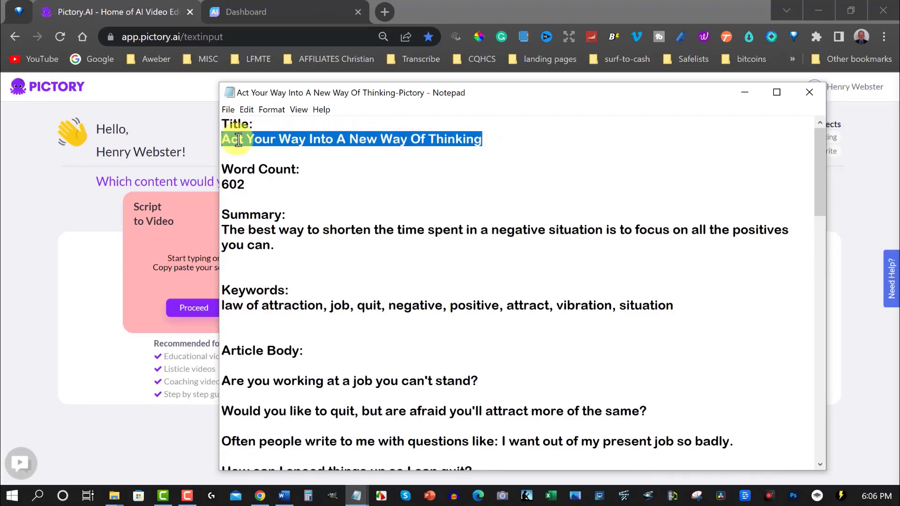
right_click(238, 140)
left_click(255, 175)
left_click(744, 93)
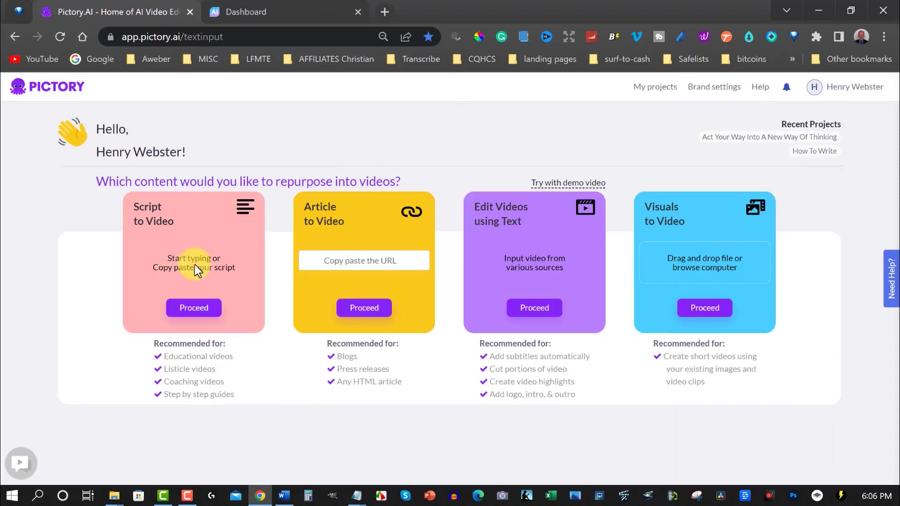
Step: Start a Script to Video project in Pictory and name the video "Act Your Way Into A New Way Of Thinking"
left_click(192, 312)
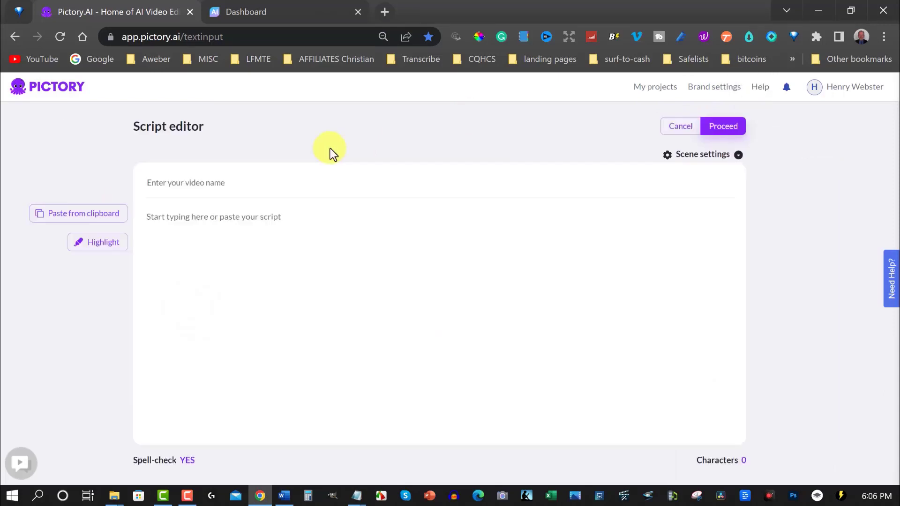
left_click(163, 183)
key("ctrl+v")
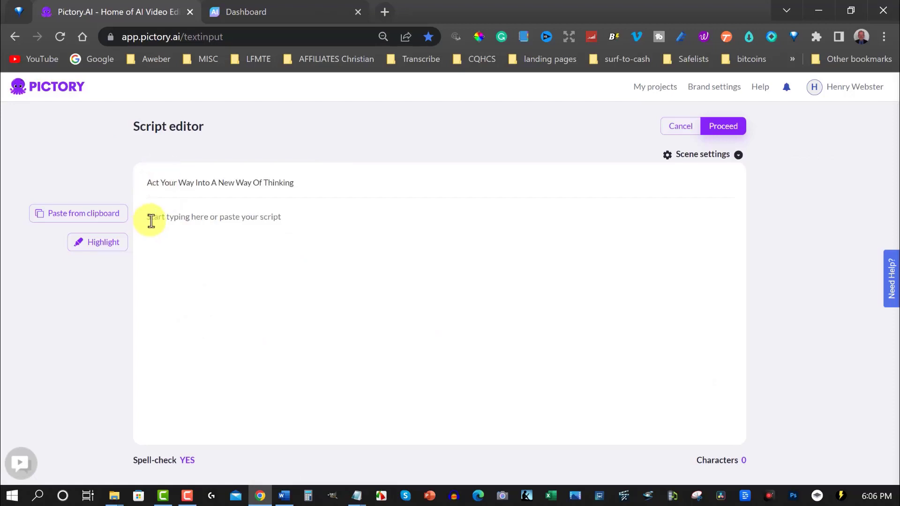
Step: Copy the whole article body from the Notepad file, without its heading, and paste it as the script in Pictory's script editor
left_click(149, 220)
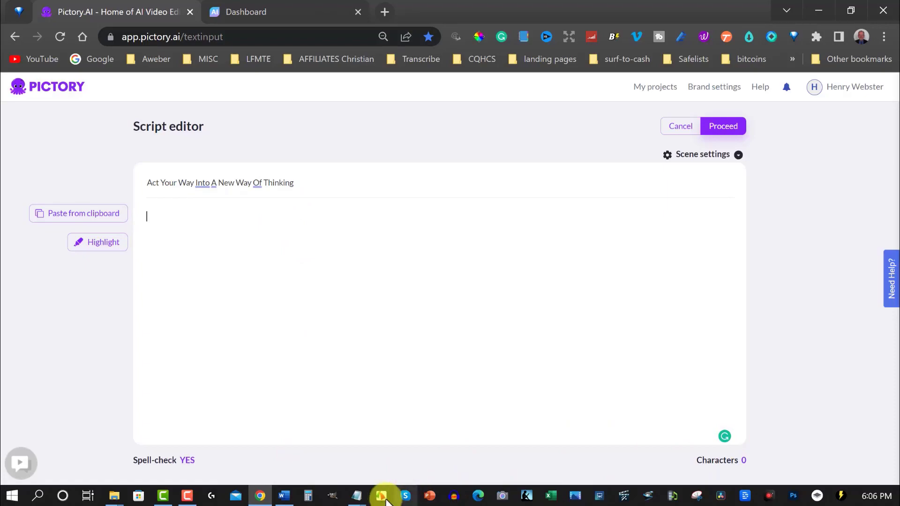
mouse_move(356, 495)
left_click(493, 437)
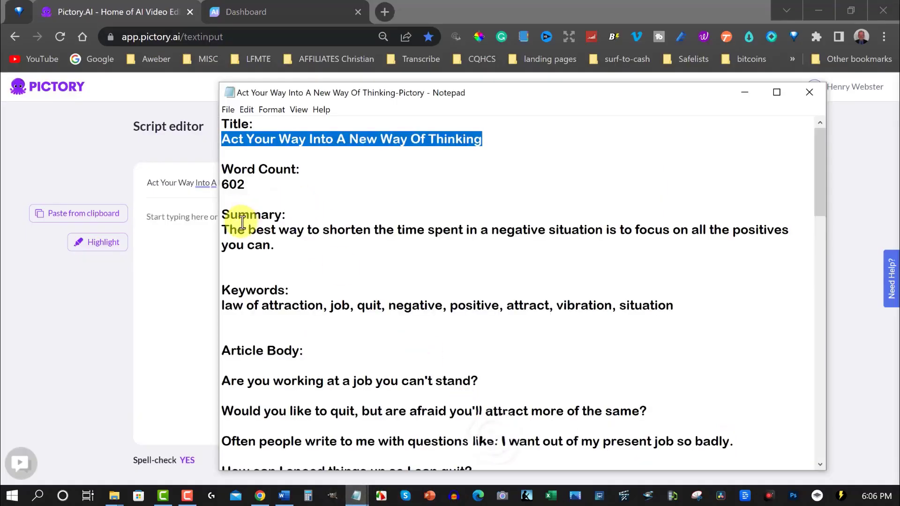
scroll(233, 215, "down", 5)
left_click_drag(222, 151, 722, 490)
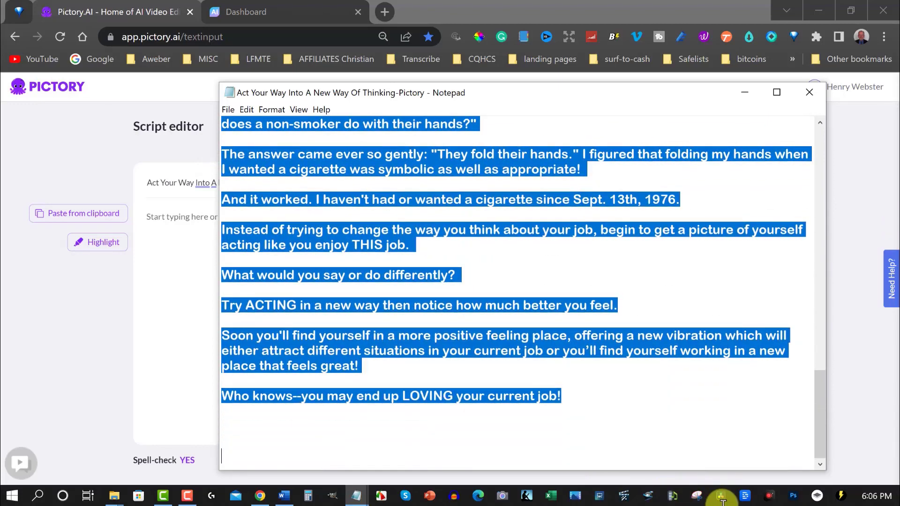
right_click(334, 149)
left_click(356, 187)
left_click(147, 219)
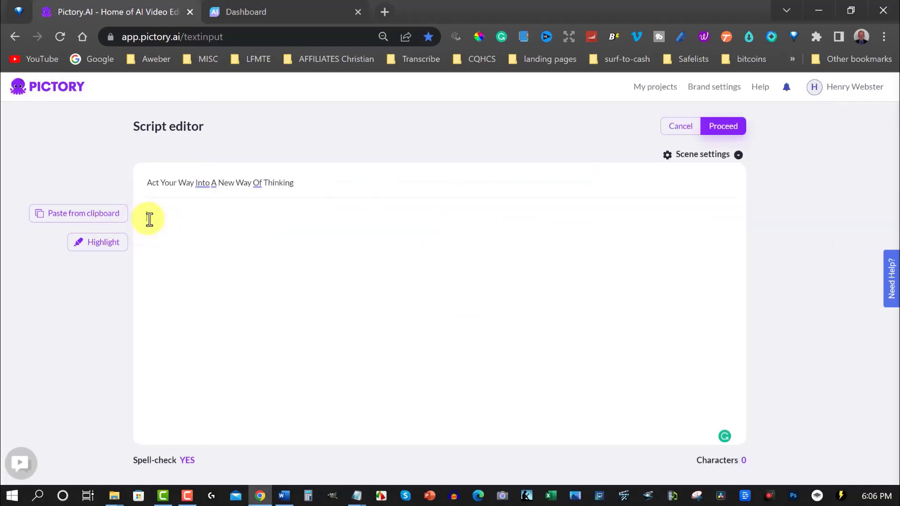
key("ctrl+v")
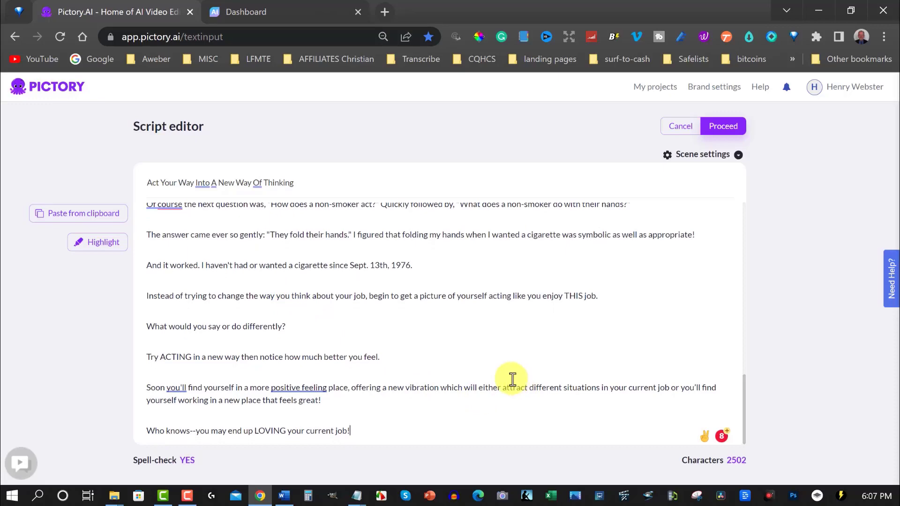
scroll(457, 365, "up", 15)
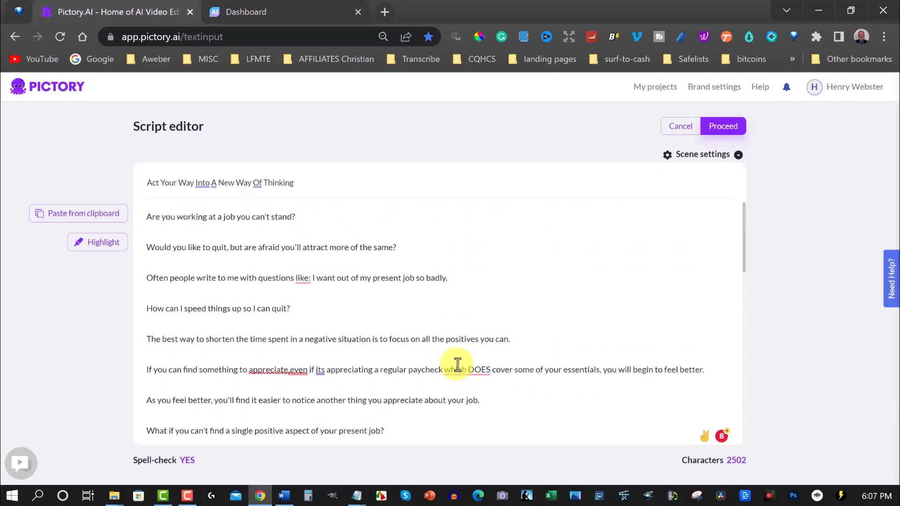
Step: Proceed with the script and create the video storyboard in the 16:9 Landscape aspect ratio
left_click(723, 126)
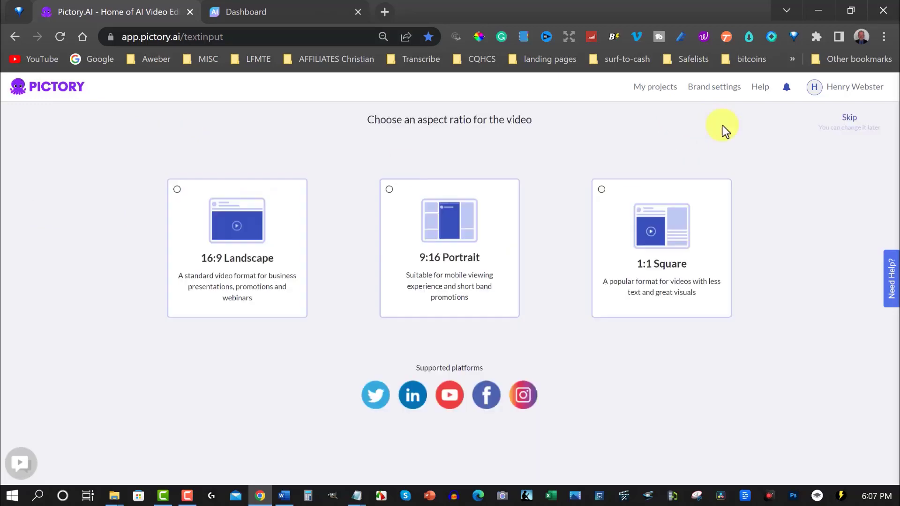
left_click(249, 197)
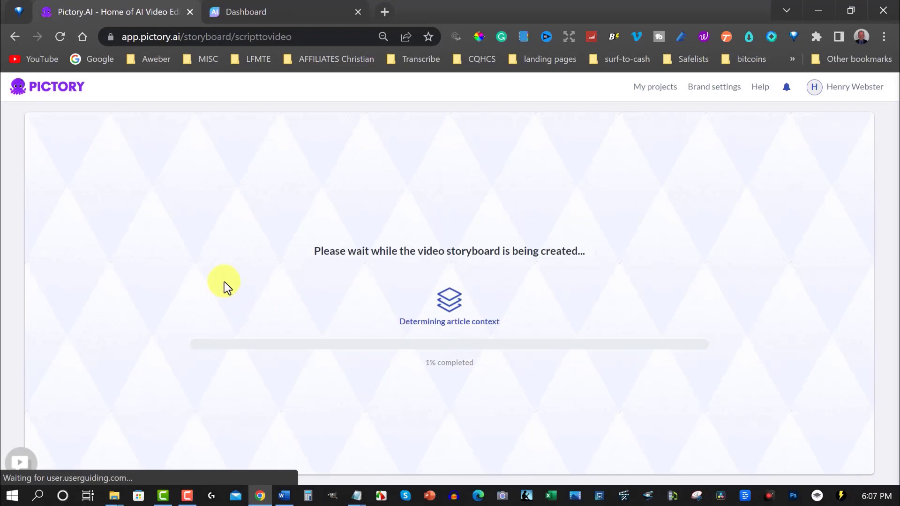
Step: Switch to Steve AI, start a Script to Live video project and dismiss the Auto generate script dialog
left_click(280, 12)
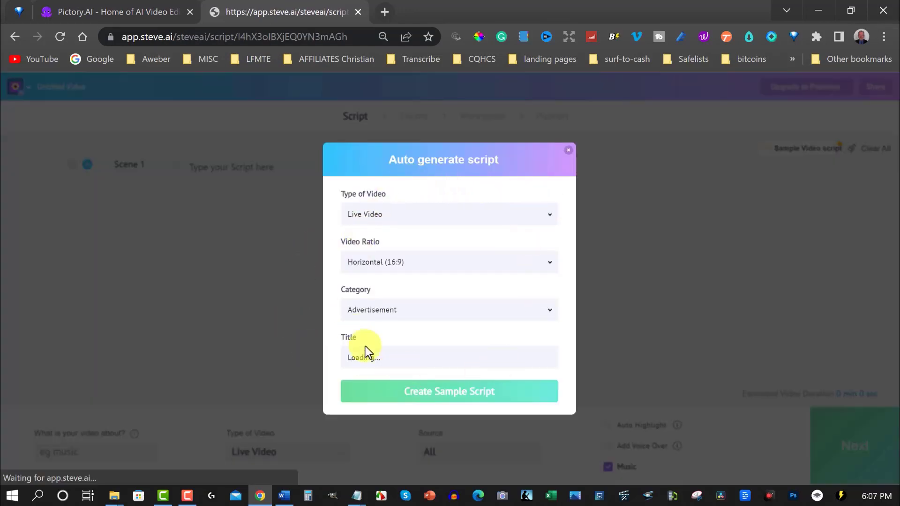
left_click(568, 150)
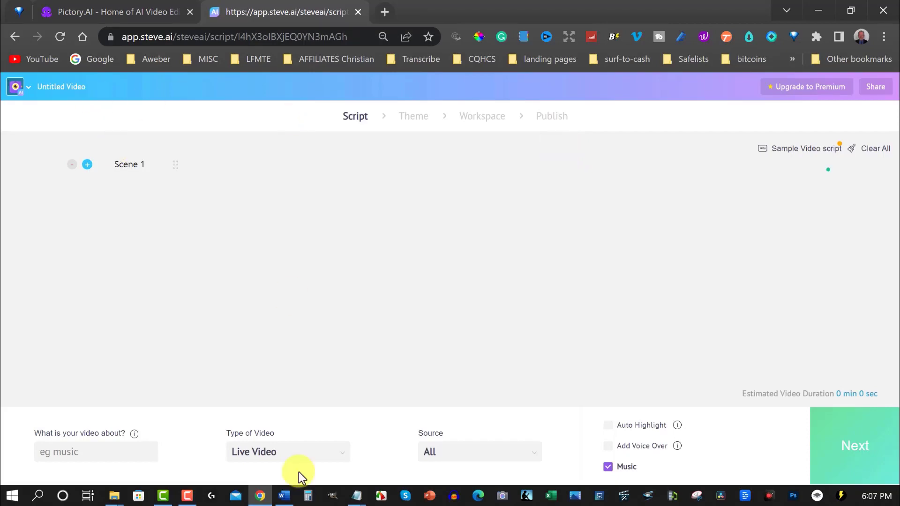
Step: Copy the article title from Notepad and rename the untitled Steve AI video "Act Your Way Into A New Way Of Thinking"
left_click(358, 495)
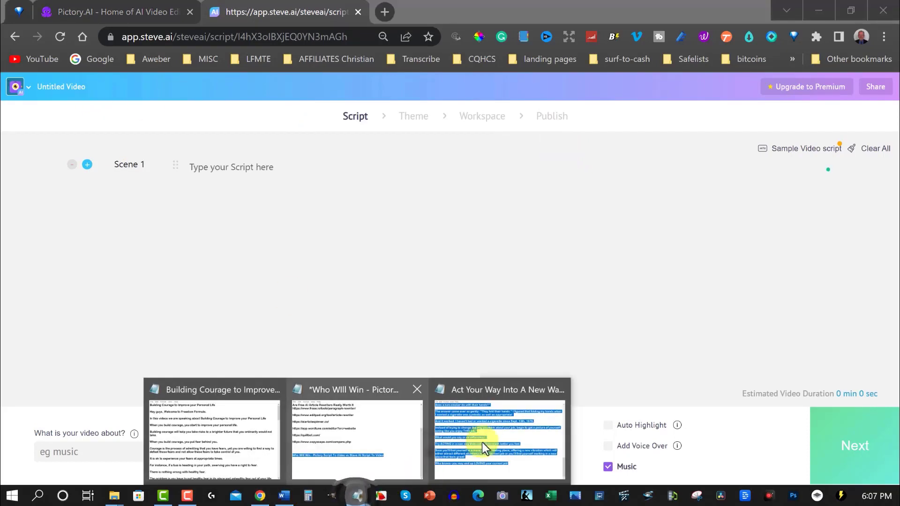
left_click(482, 443)
scroll(414, 255, "up", 5)
left_click_drag(483, 140, 224, 140)
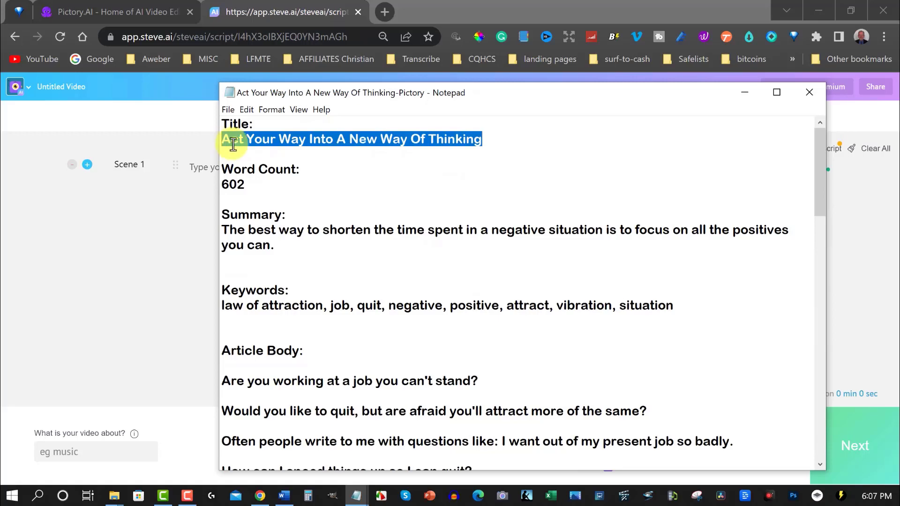
right_click(235, 141)
left_click(262, 179)
left_click(90, 84)
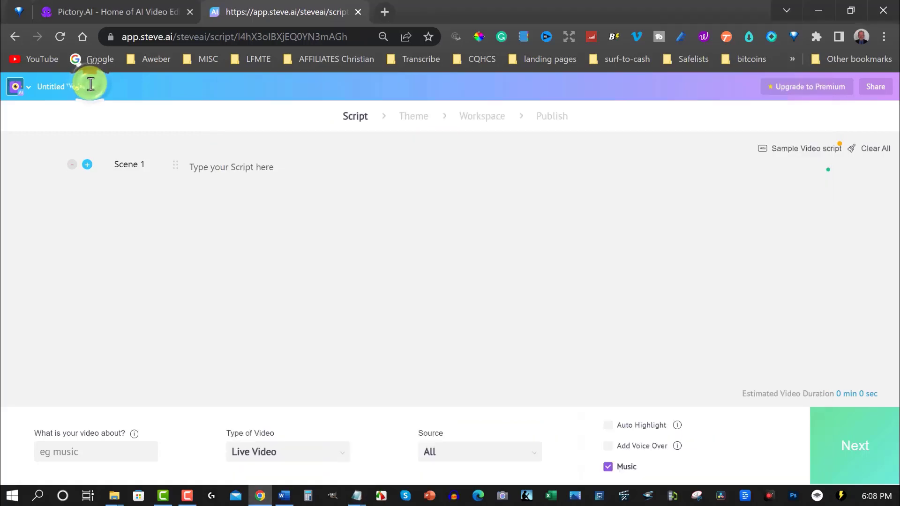
left_click(91, 83)
key("ctrl+a")
key("BackSpace")
key("ctrl+v")
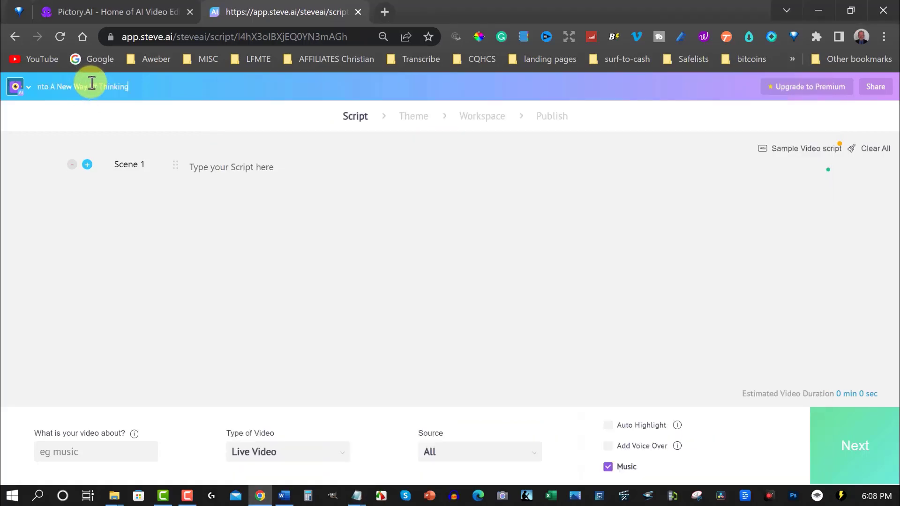
Step: Copy the whole article body from Notepad and paste it into the Steve AI script, starting at Scene 1
left_click(191, 167)
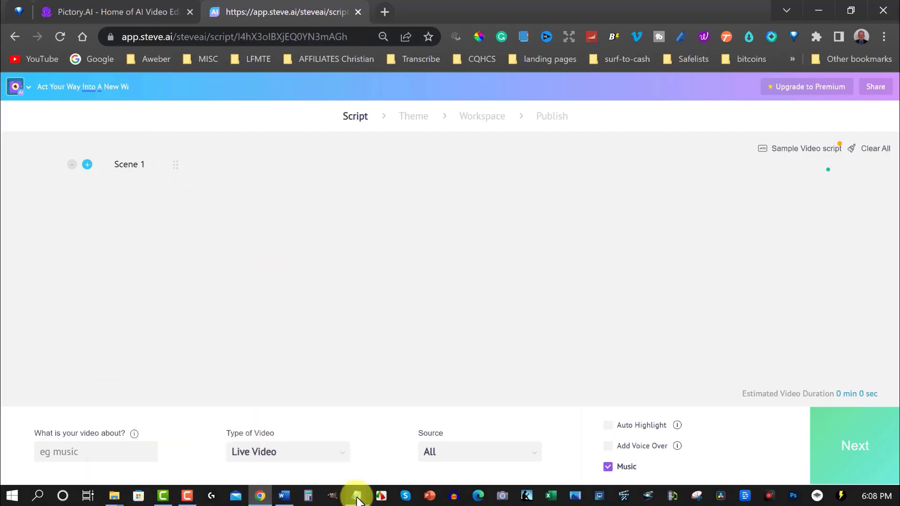
mouse_move(356, 495)
left_click(510, 434)
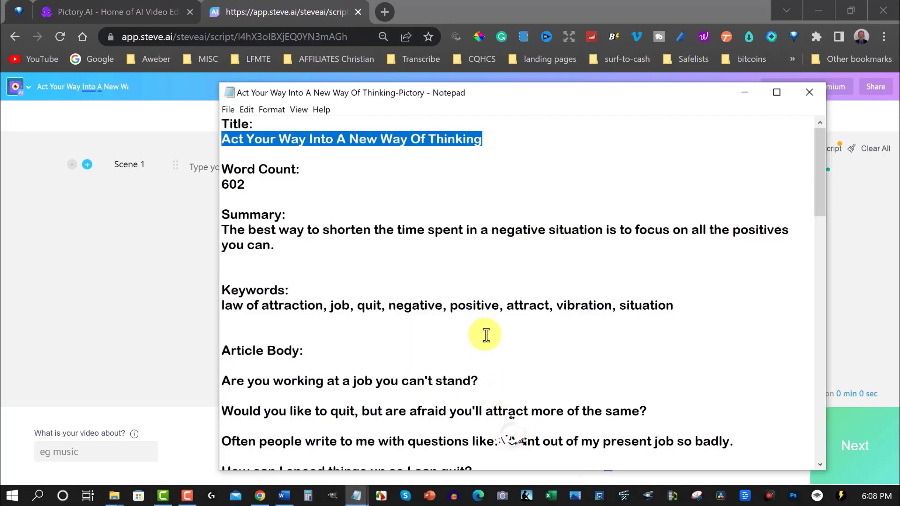
scroll(375, 305, "down", 4)
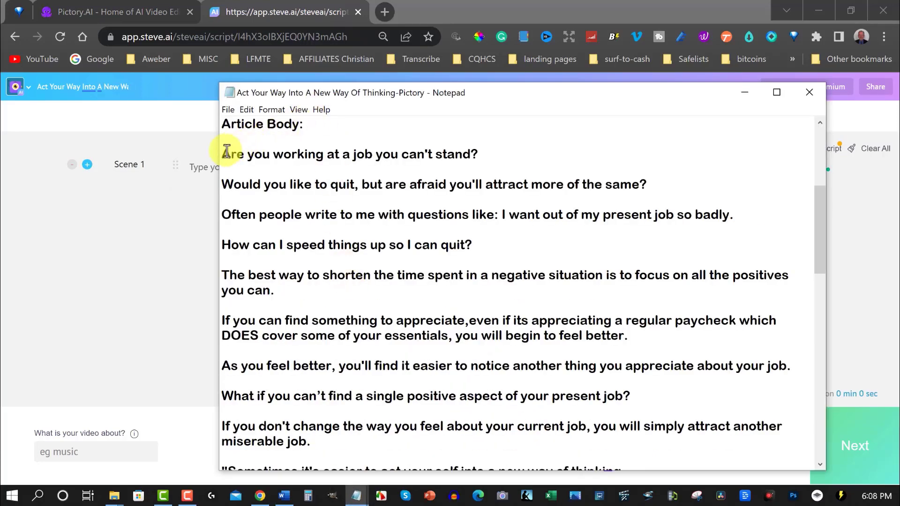
left_click_drag(222, 154, 695, 436)
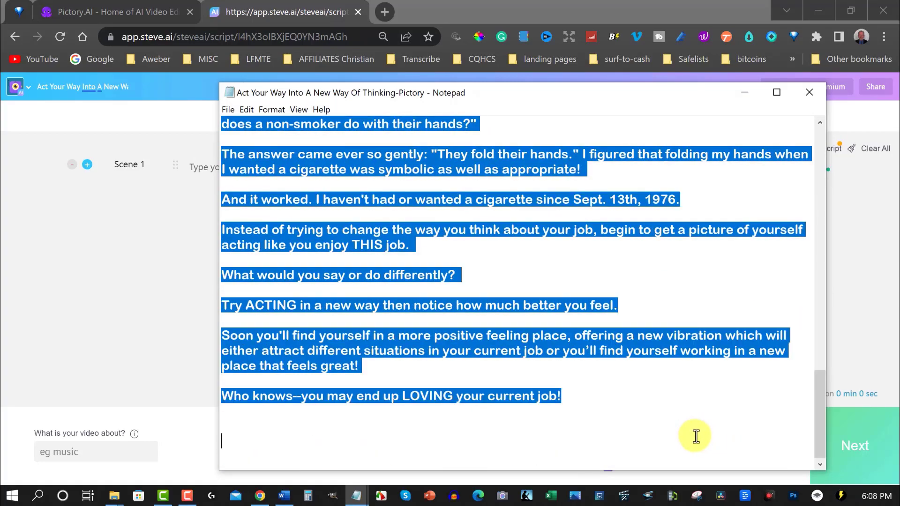
right_click(371, 235)
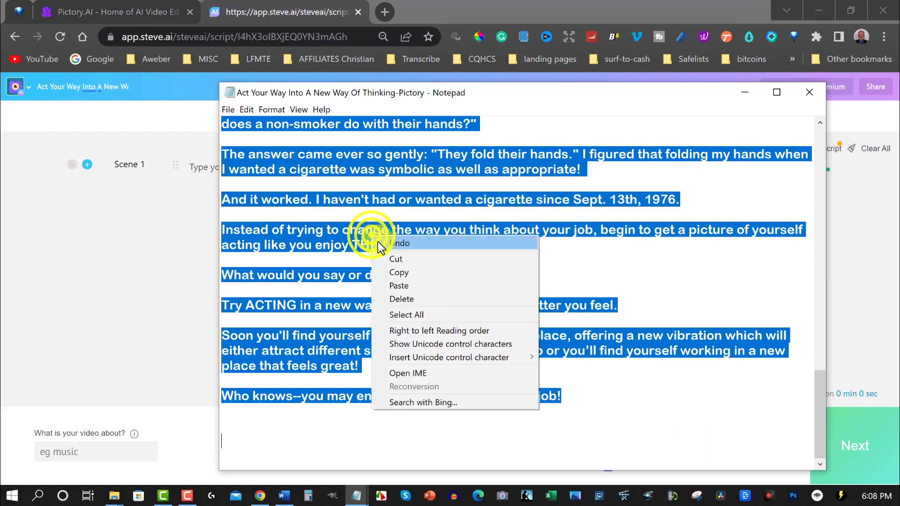
left_click(398, 272)
left_click(191, 171)
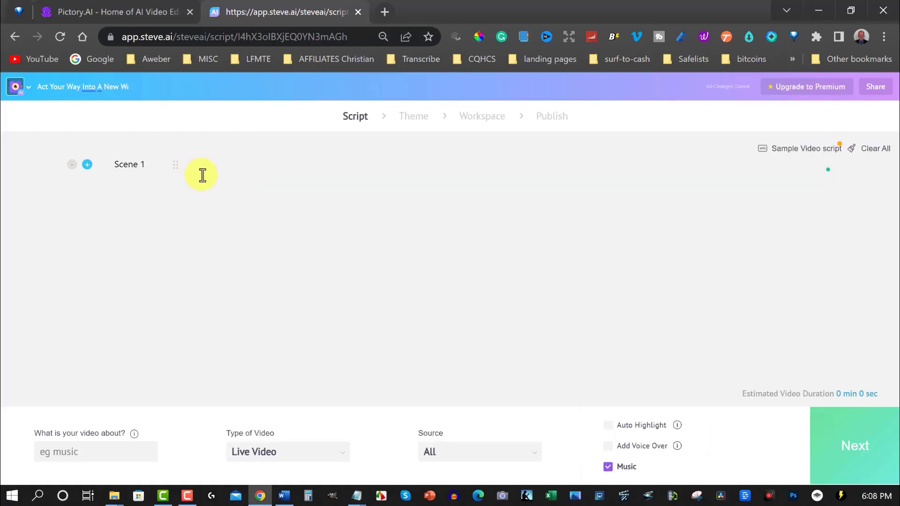
key("ctrl+v")
scroll(267, 225, "down", 12)
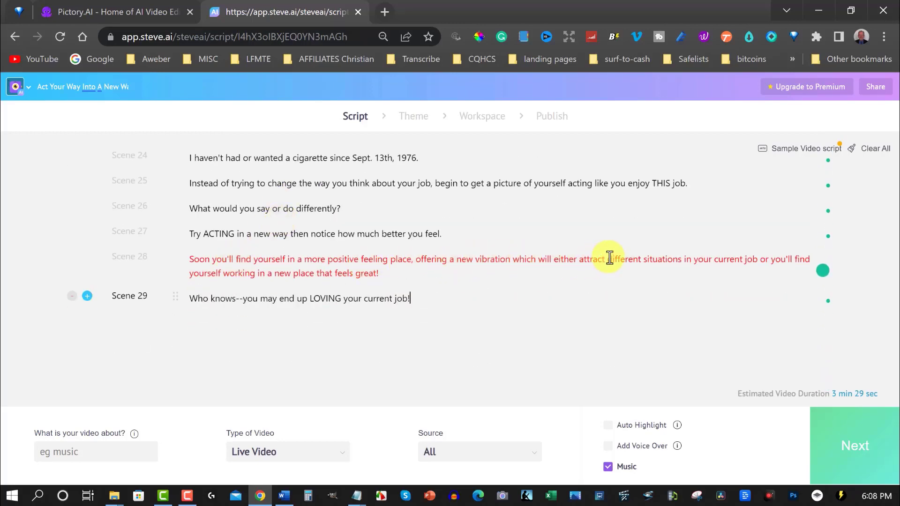
Step: Split Scene 28 into a new scene before "or you'll find yourself" and add the missing space before "even" in Scene 6
left_click(761, 261)
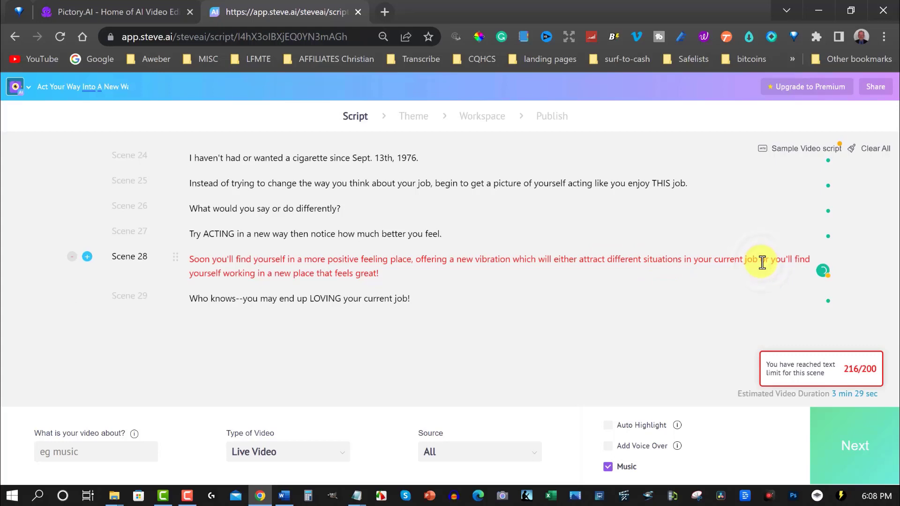
key("Return")
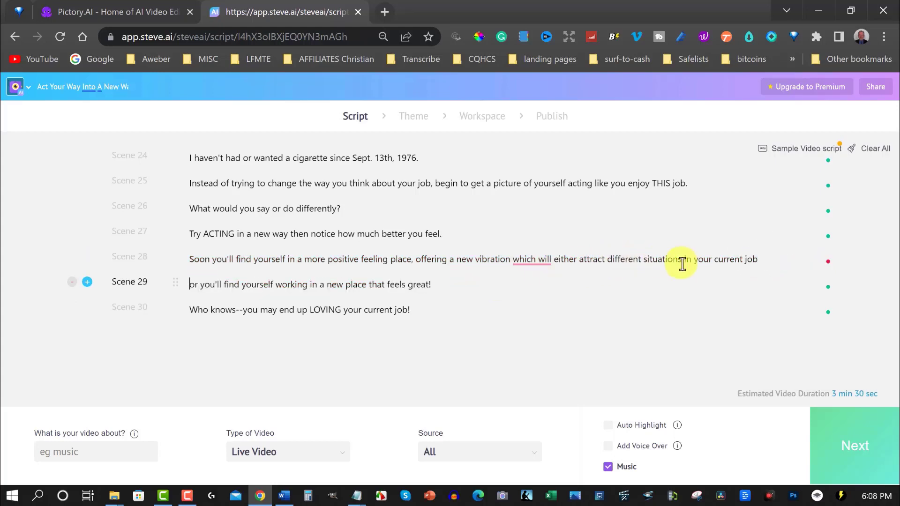
scroll(306, 246, "up", 12)
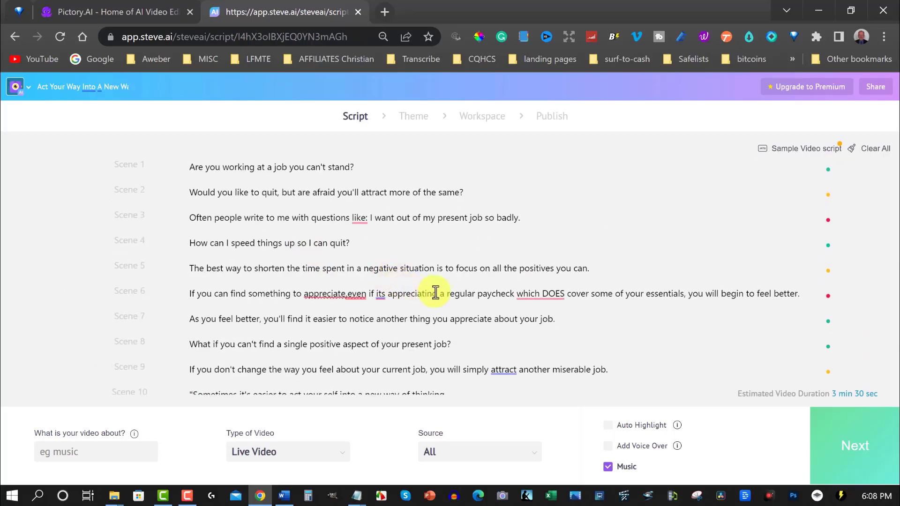
left_click(331, 300)
left_click(365, 310)
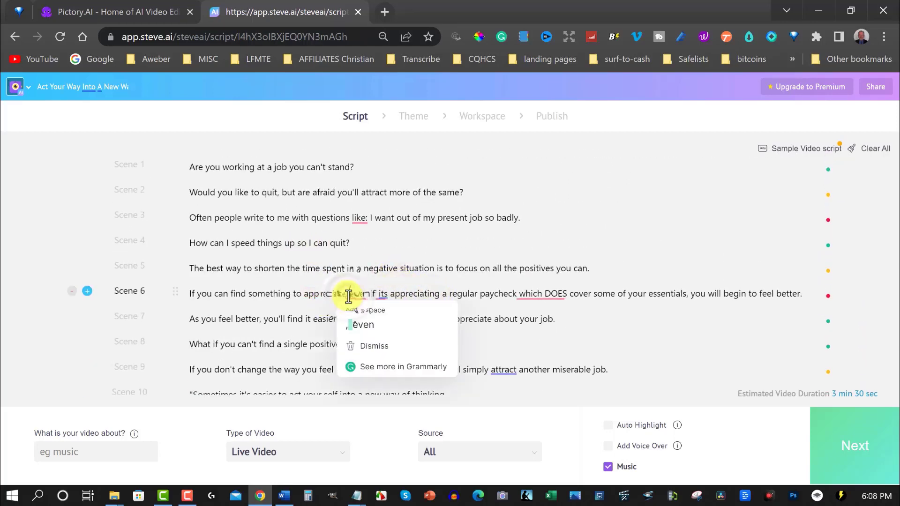
mouse_move(547, 291)
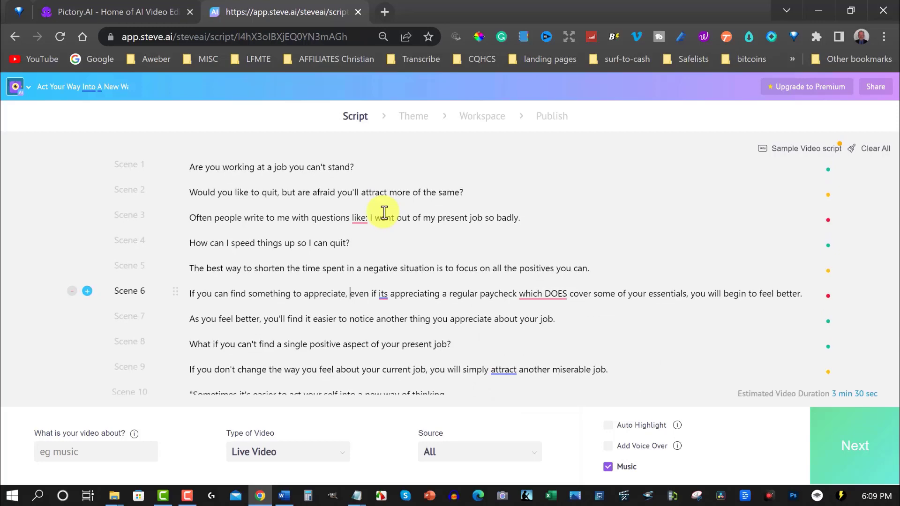
Step: Enter "YouTube" as what the video is about
scroll(384, 212, "down", 15)
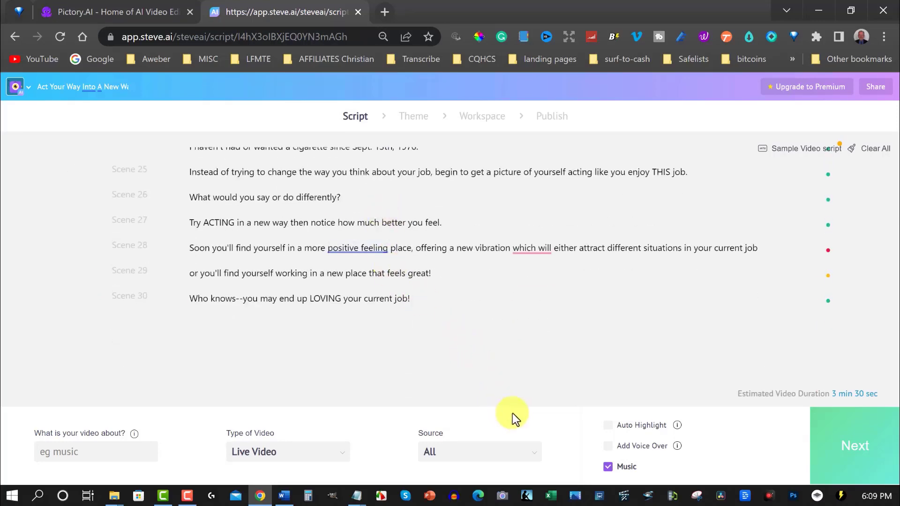
left_click(84, 452)
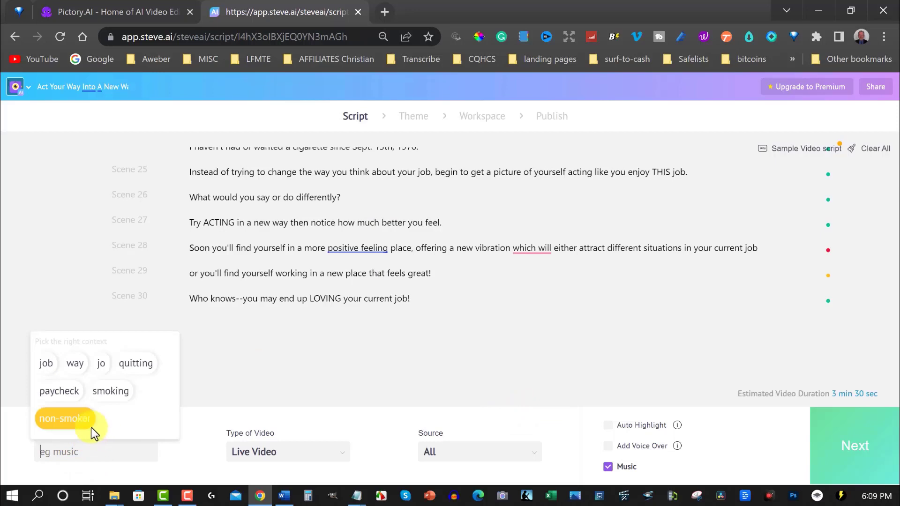
type("YouTube")
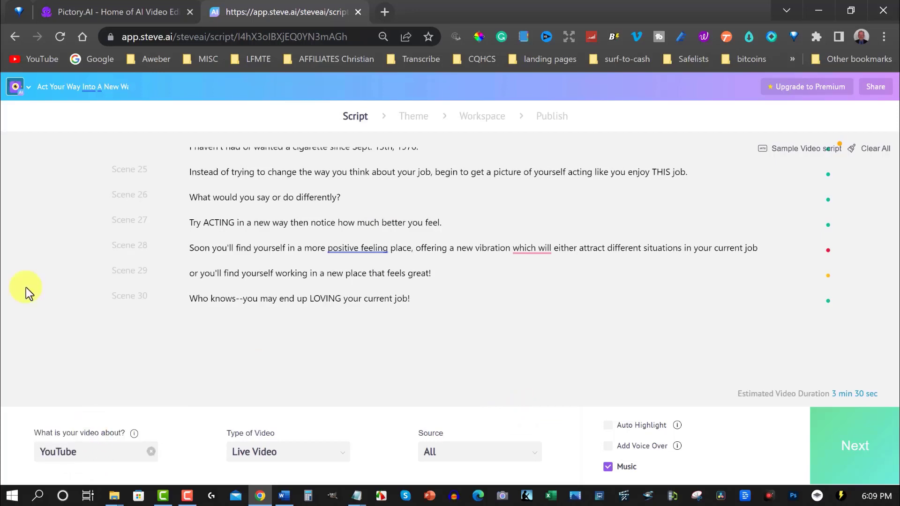
Step: Add a voice-over generated in US English with the male voice Matthew
left_click(608, 447)
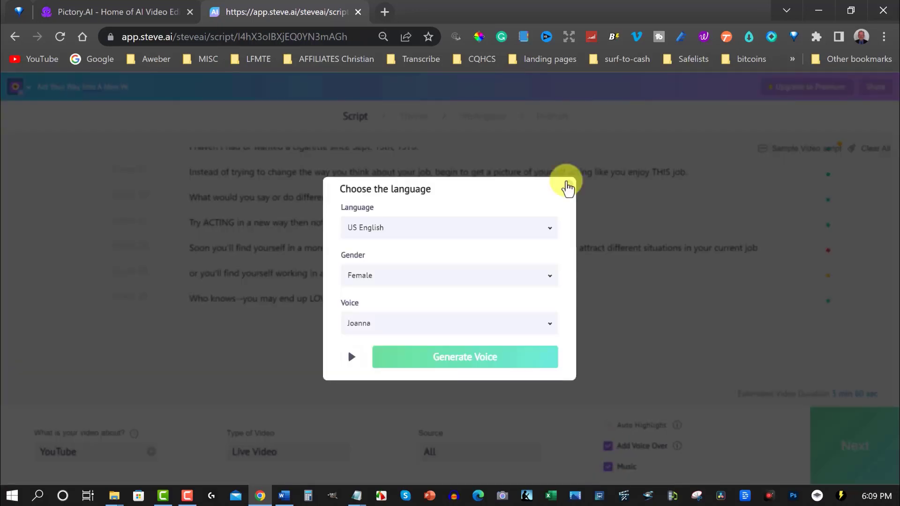
left_click(552, 281)
left_click(534, 320)
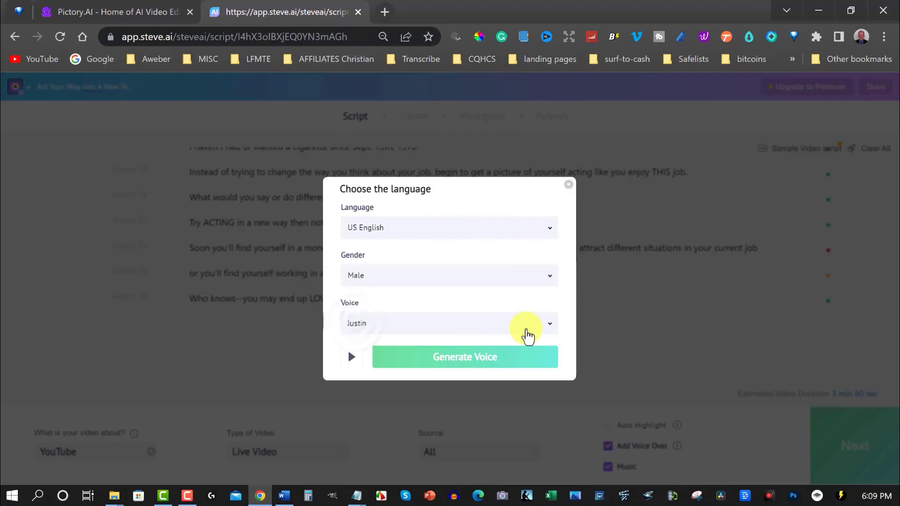
left_click(550, 329)
left_click(368, 233)
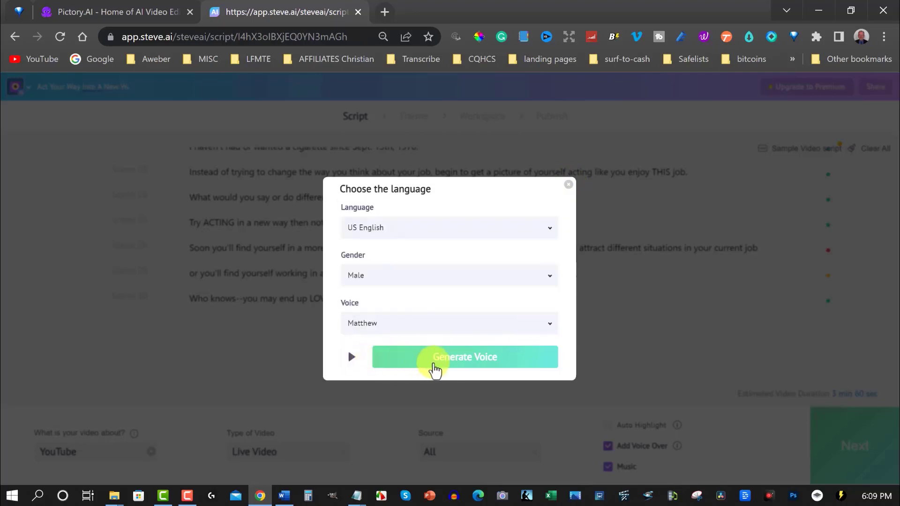
left_click(470, 361)
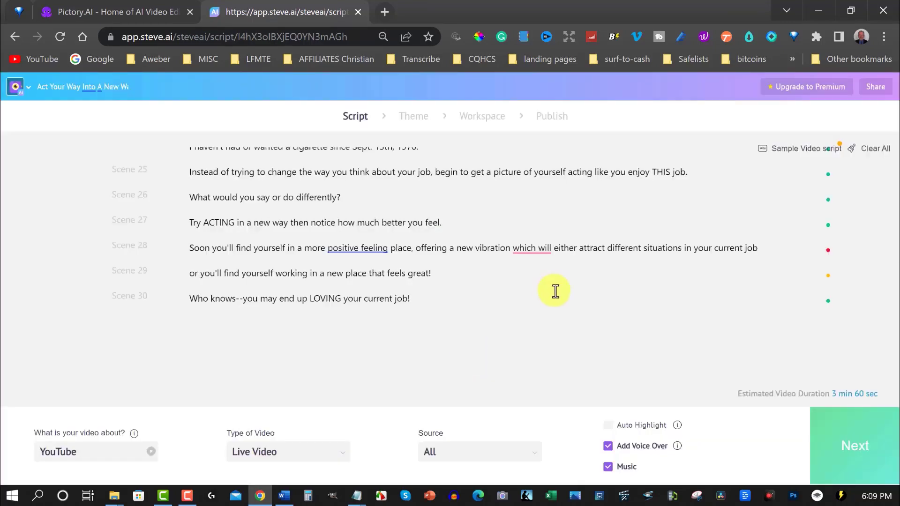
Step: Proceed to the themes and generate the video with the "Buying a car is no big deal for many" design style
left_click(853, 446)
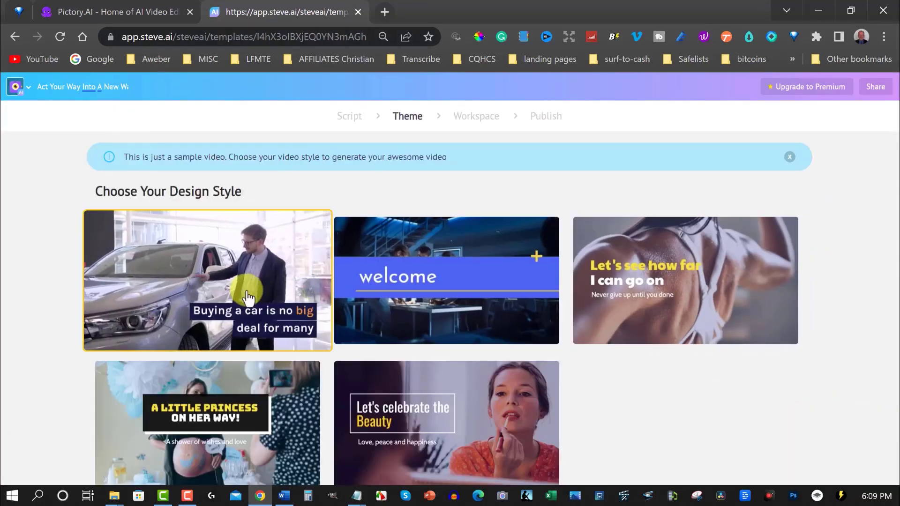
scroll(244, 291, "down", 1)
scroll(244, 291, "down", 1)
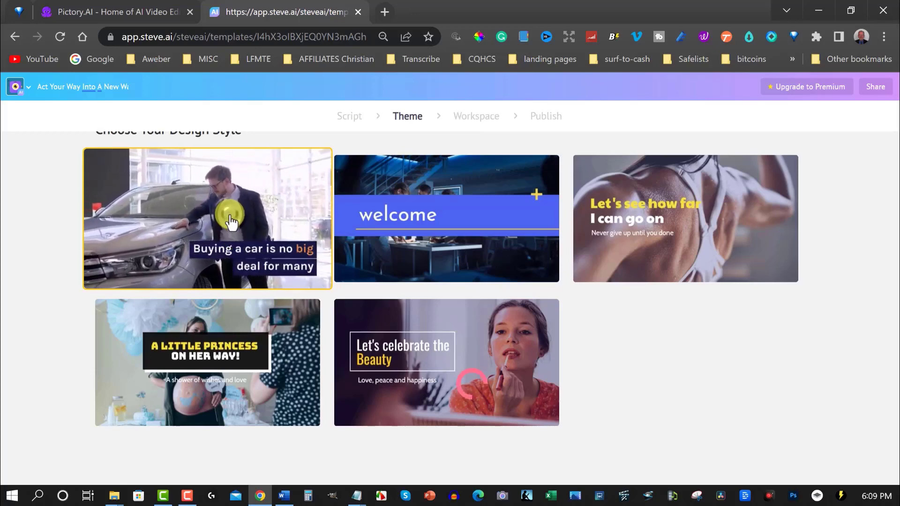
left_click(230, 220)
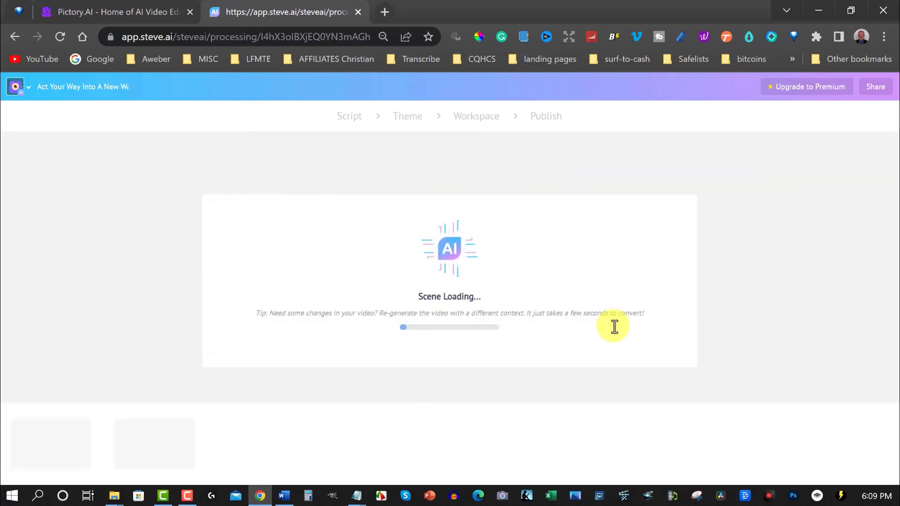
Step: Switch to Pictory, listen to the US English male voice-over Austin and apply it to the project
left_click(116, 8)
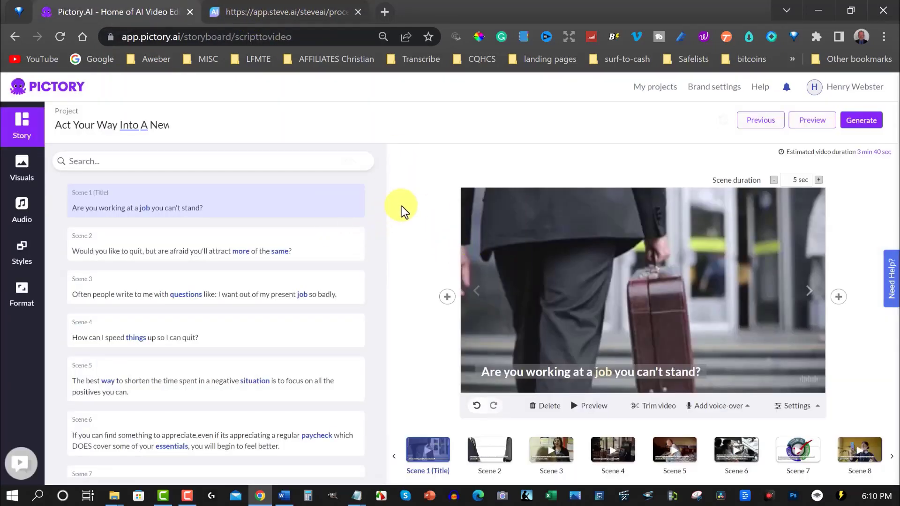
left_click(21, 206)
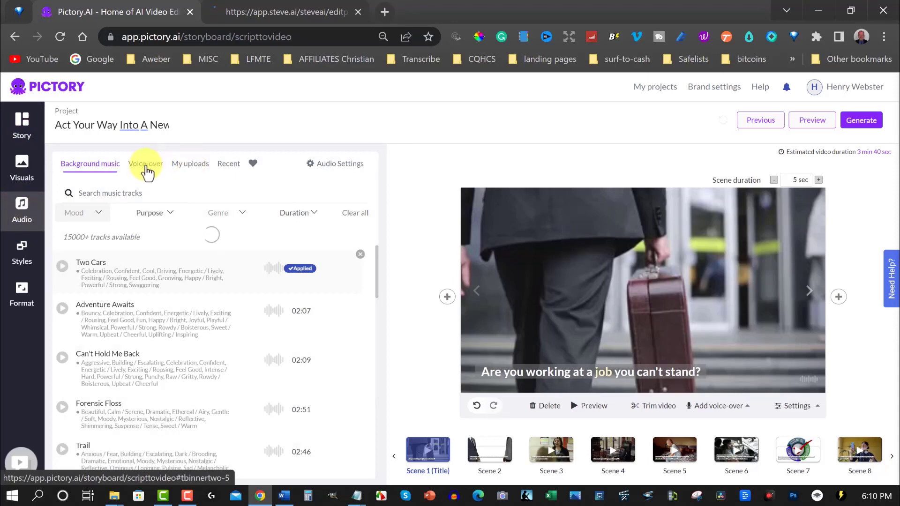
left_click(146, 168)
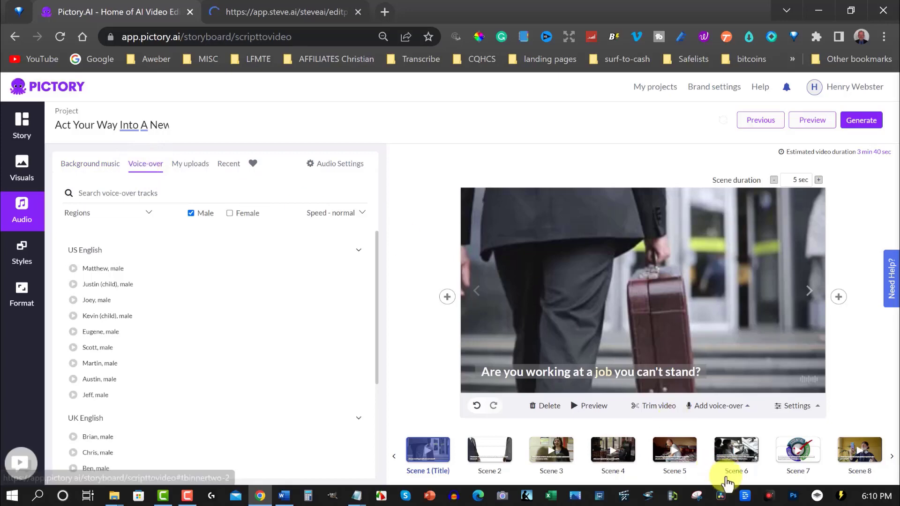
left_click(715, 406)
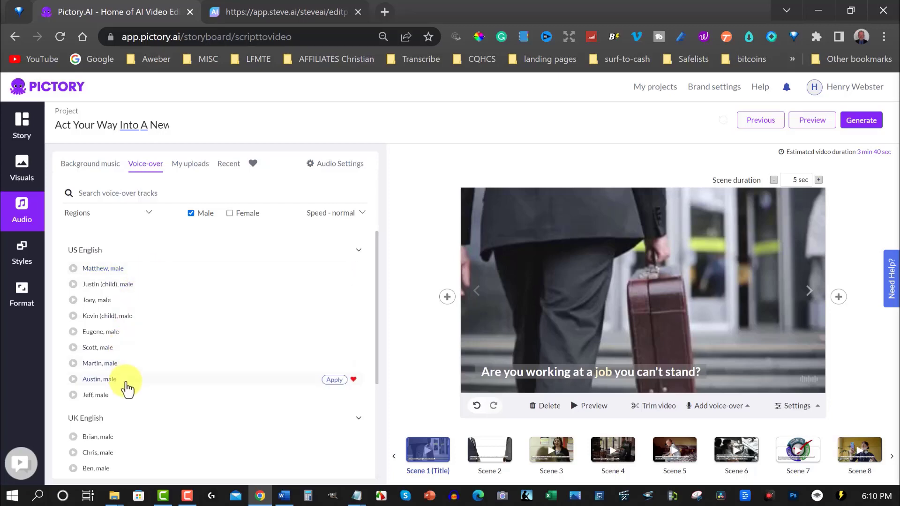
left_click(74, 381)
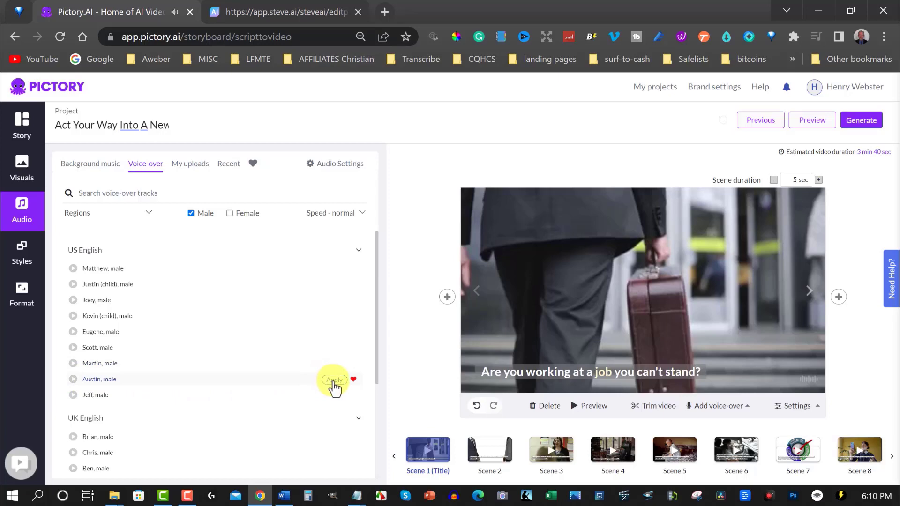
left_click(333, 380)
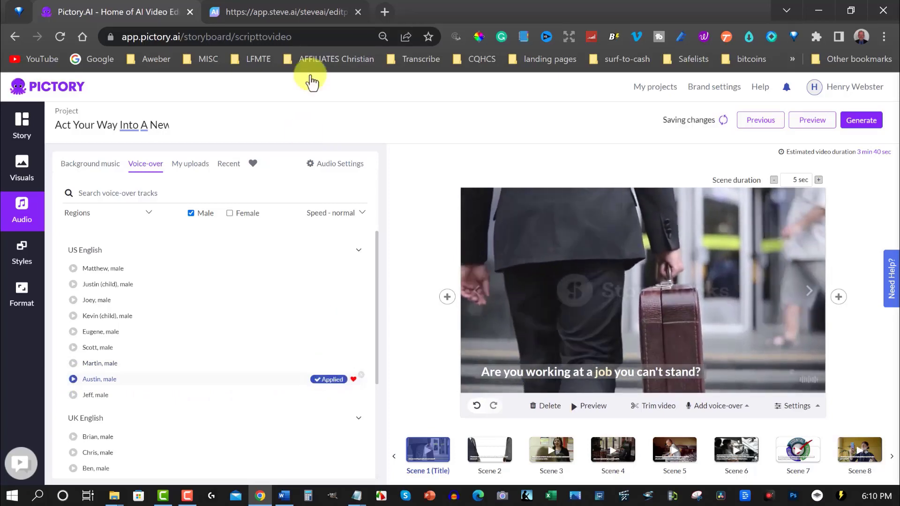
Step: Switch to Steve AI and play Scene 1 and Scene 2 individually in the workspace
left_click(274, 10)
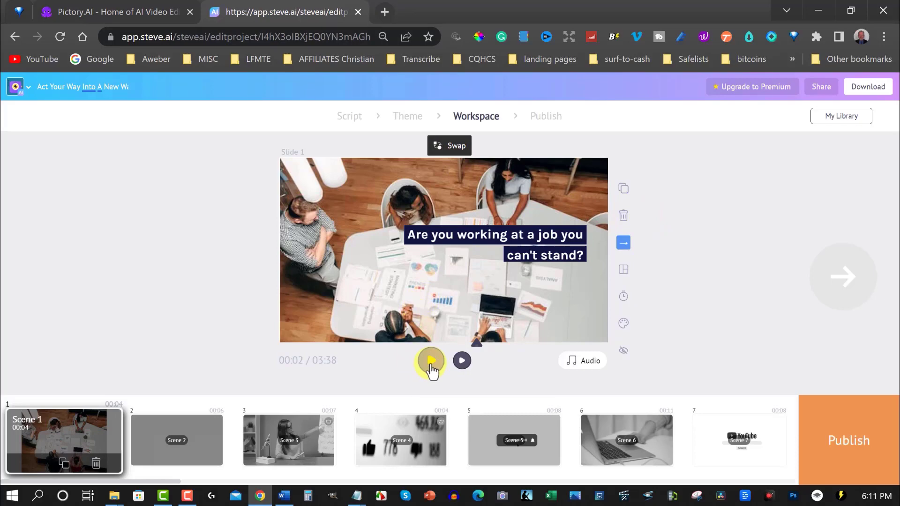
left_click(462, 362)
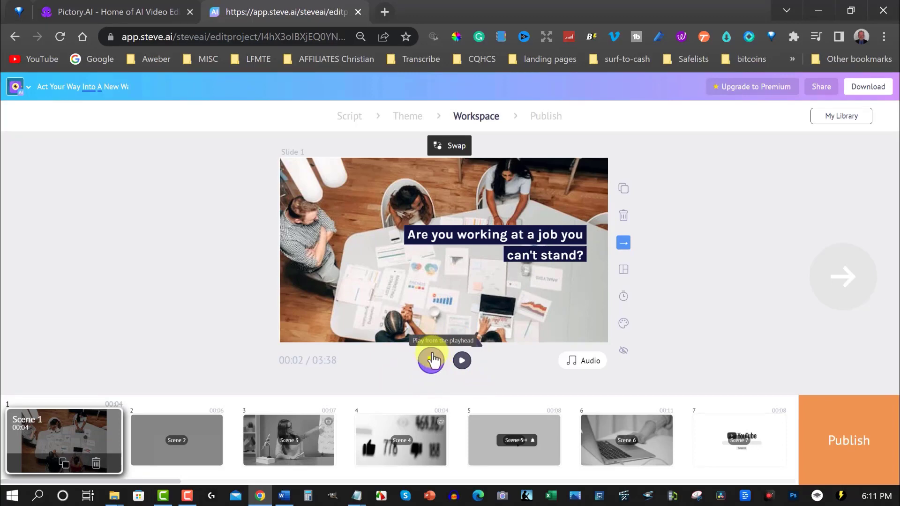
left_click(164, 438)
left_click(462, 364)
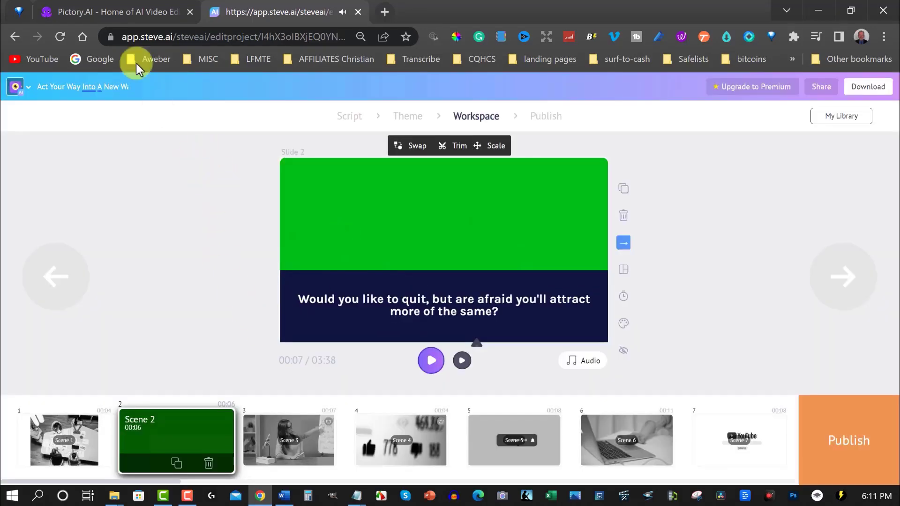
Step: Switch to Pictory and view the visuals chosen for Scenes 2, 3 and 4 of the storyboard
left_click(107, 13)
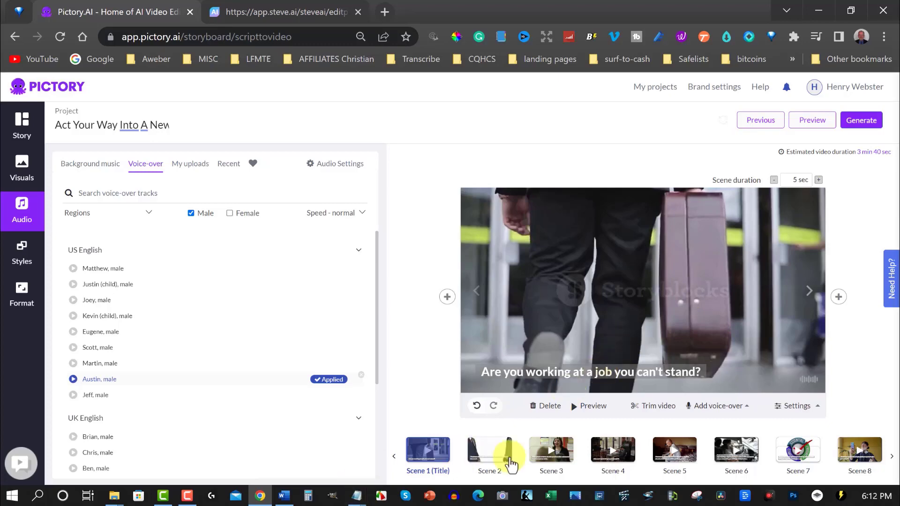
left_click(490, 452)
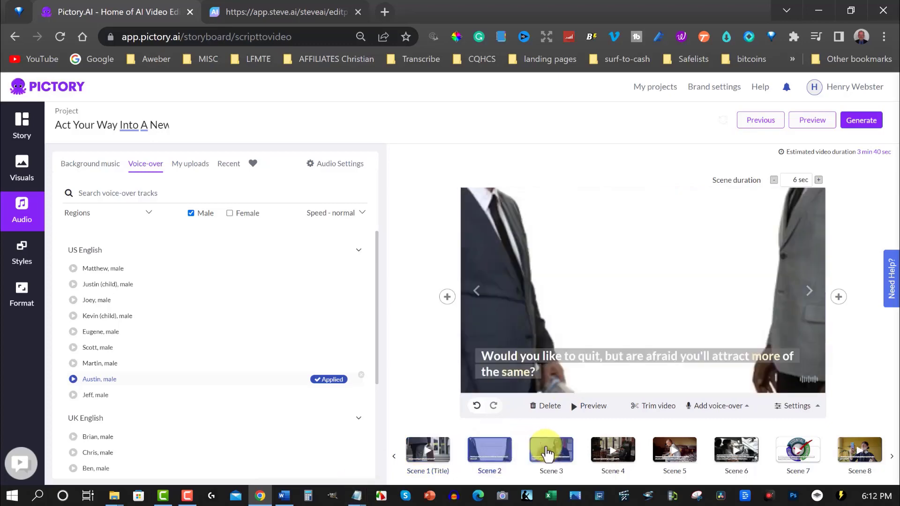
left_click(547, 451)
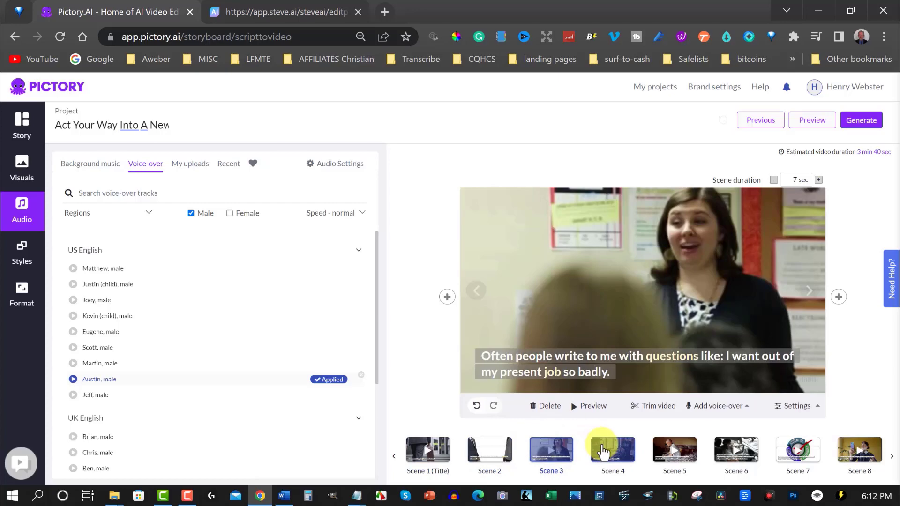
left_click(613, 450)
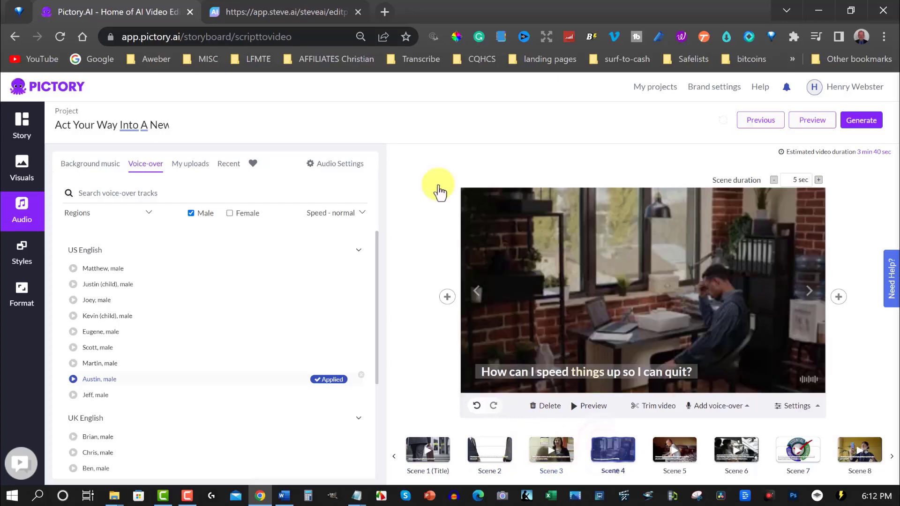
Step: Return to Steve AI and check the opening lines of the article body in Notepad, then minimize Notepad
left_click(285, 9)
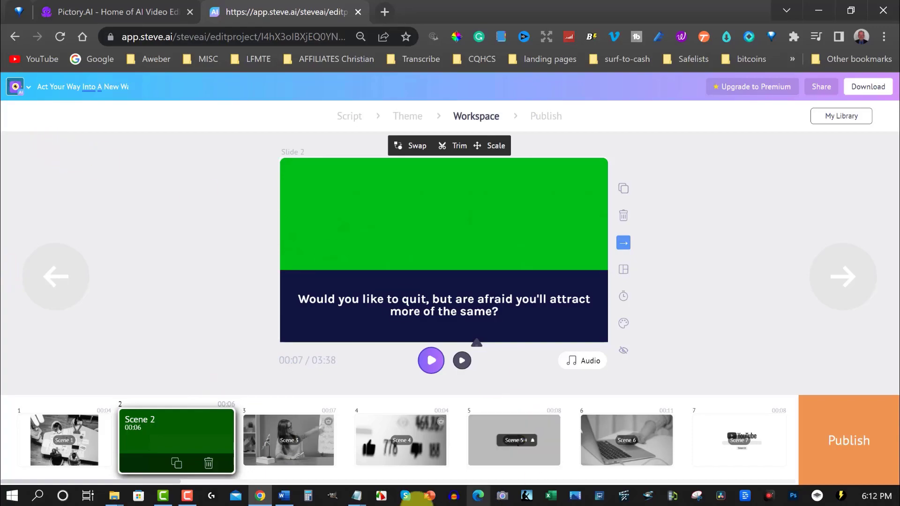
mouse_move(357, 498)
left_click(497, 436)
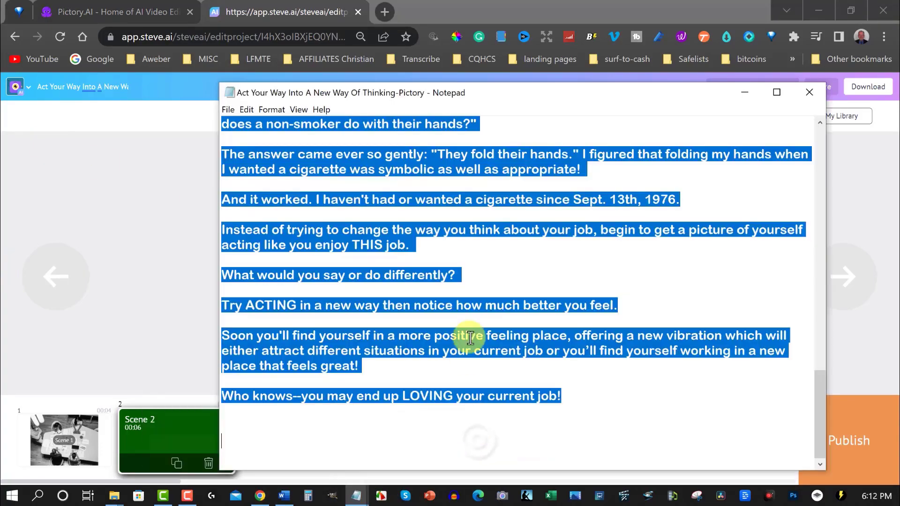
scroll(440, 237, "up", 15)
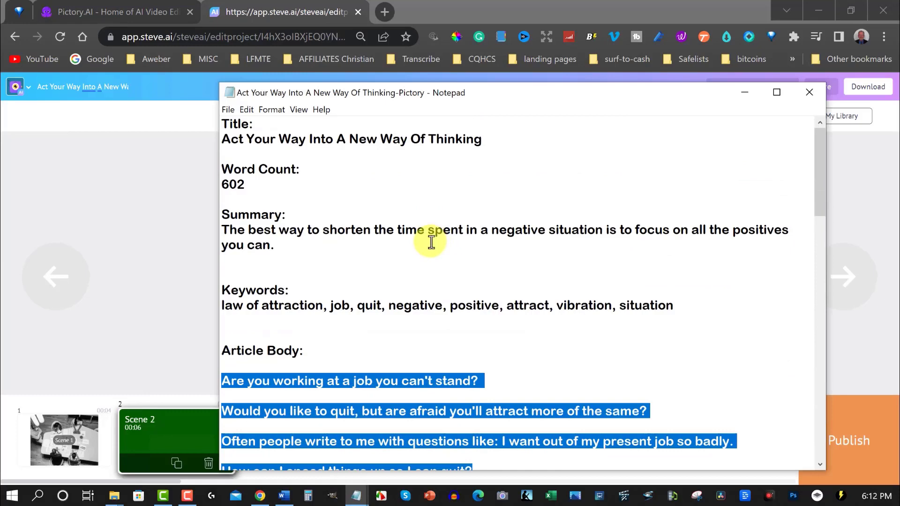
scroll(428, 241, "down", 5)
left_click(662, 180)
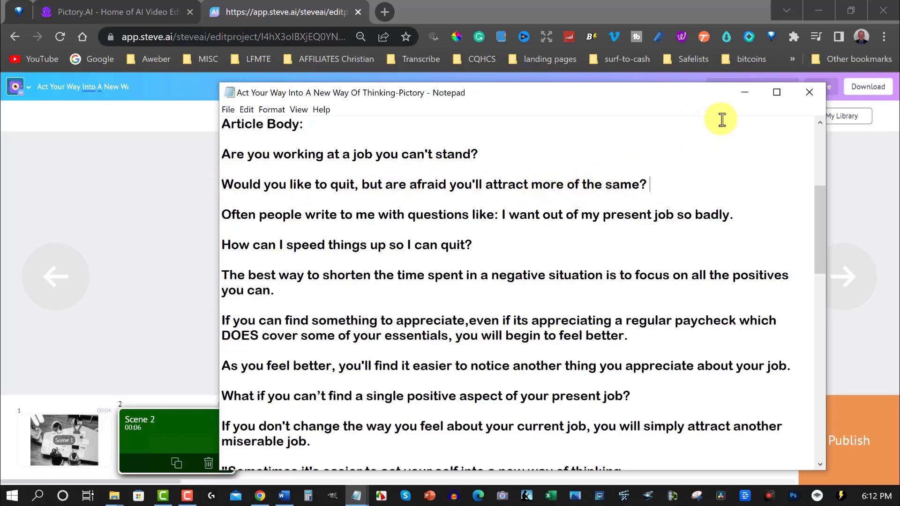
left_click(745, 97)
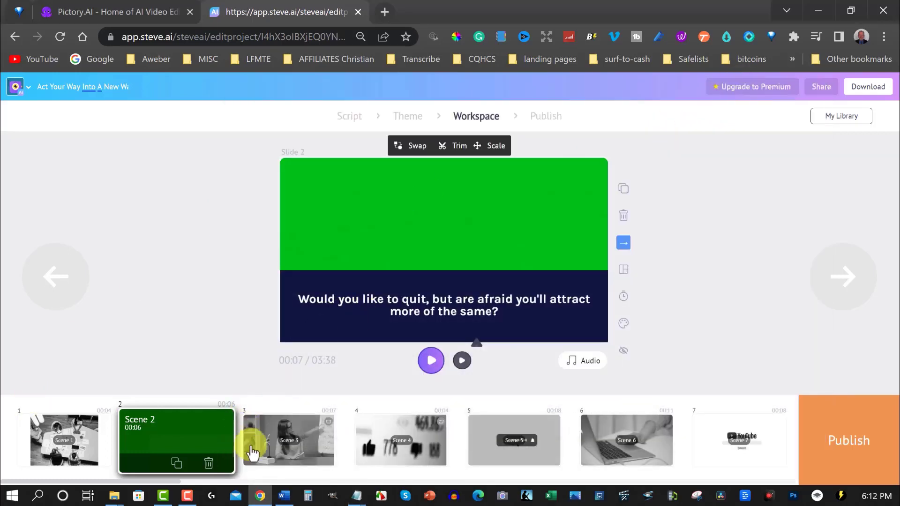
Step: View Scene 3 in the Steve AI workspace and switch back to the Pictory storyboard for comparison
left_click(281, 441)
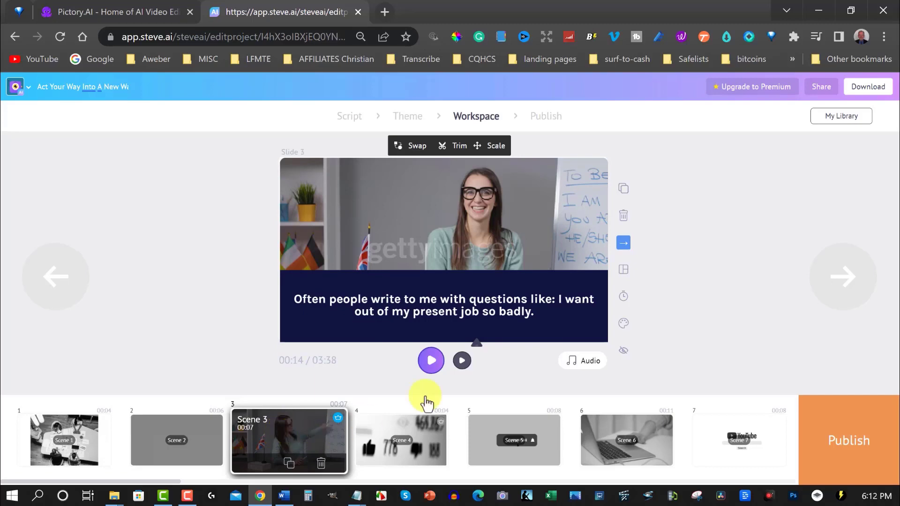
left_click(133, 12)
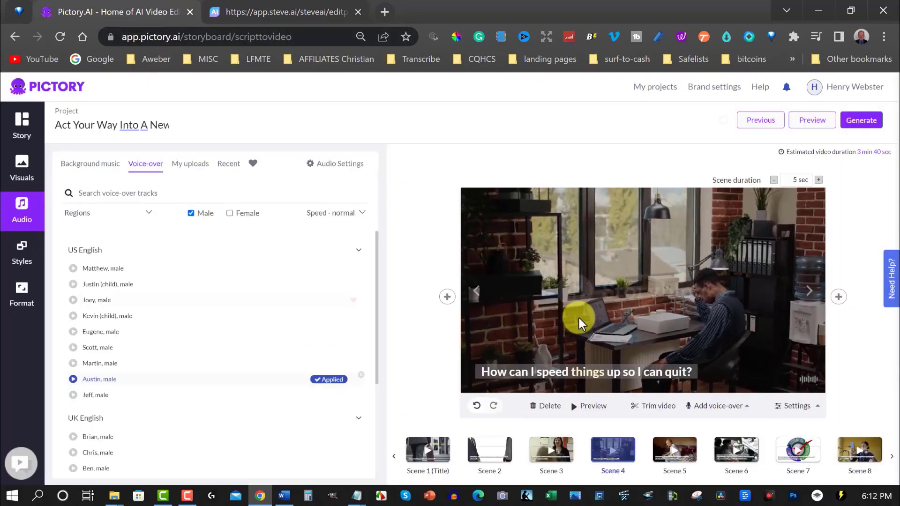
Step: Look at Scene 1, then move Scene 2's caption up to about the middle of the frame
left_click(421, 454)
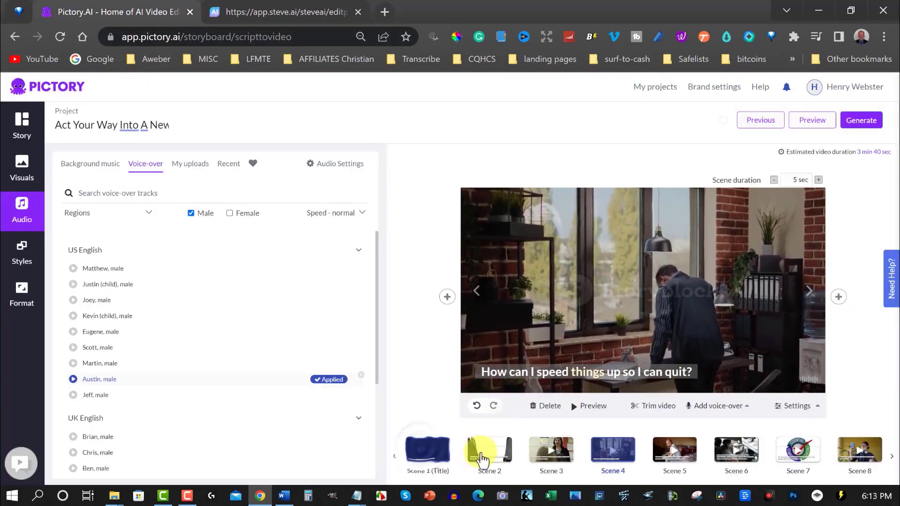
left_click(487, 458)
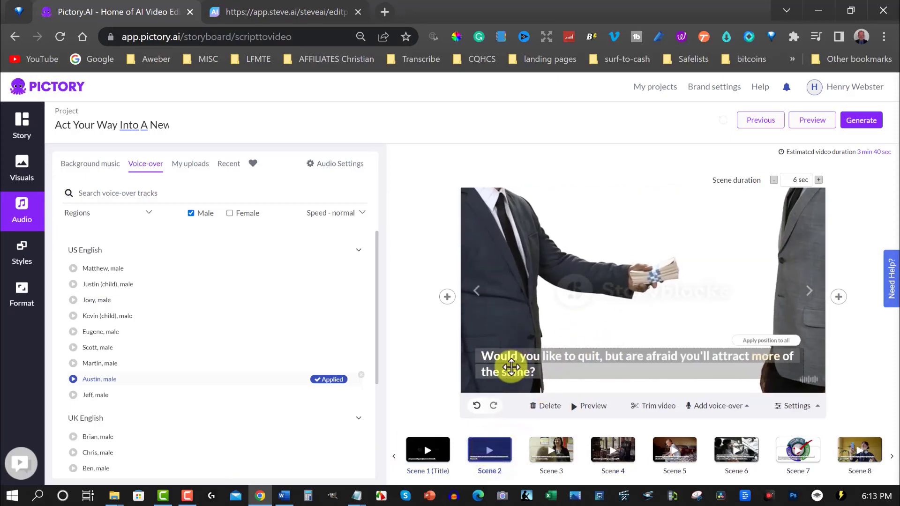
left_click_drag(507, 358, 516, 285)
left_click(510, 283)
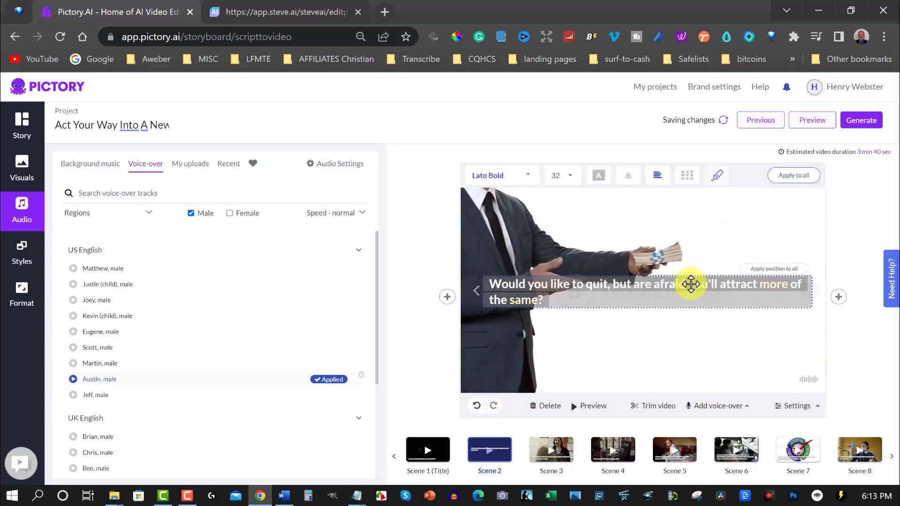
Step: Darken the background colour of Scene 2's caption to 0F0F0F and raise its opacity
double_click(598, 285)
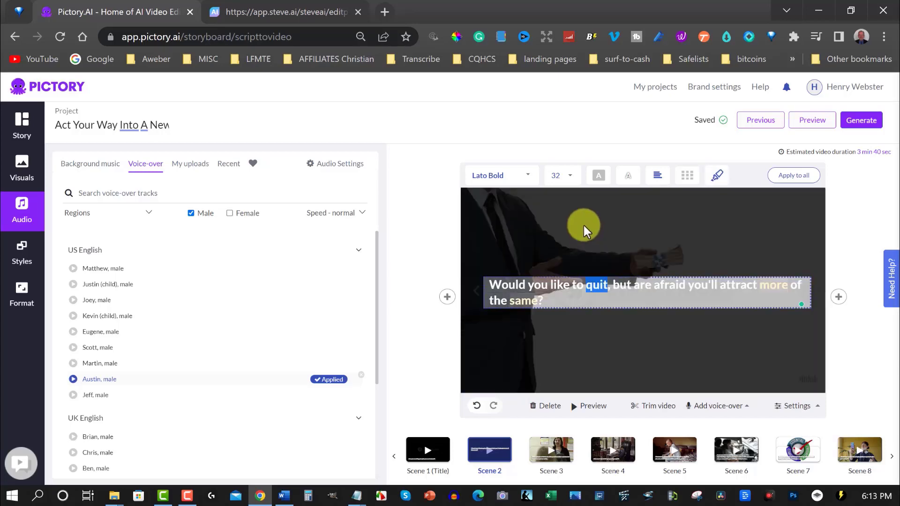
left_click(599, 177)
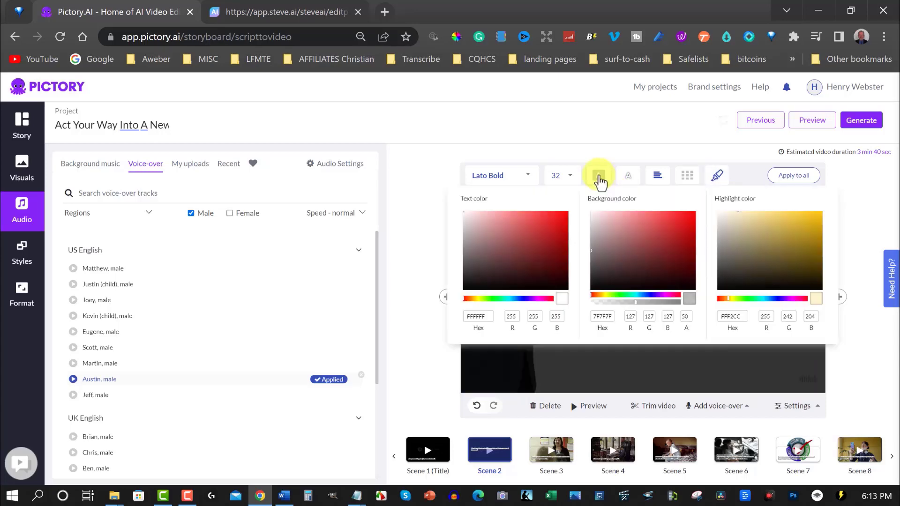
left_click(590, 254)
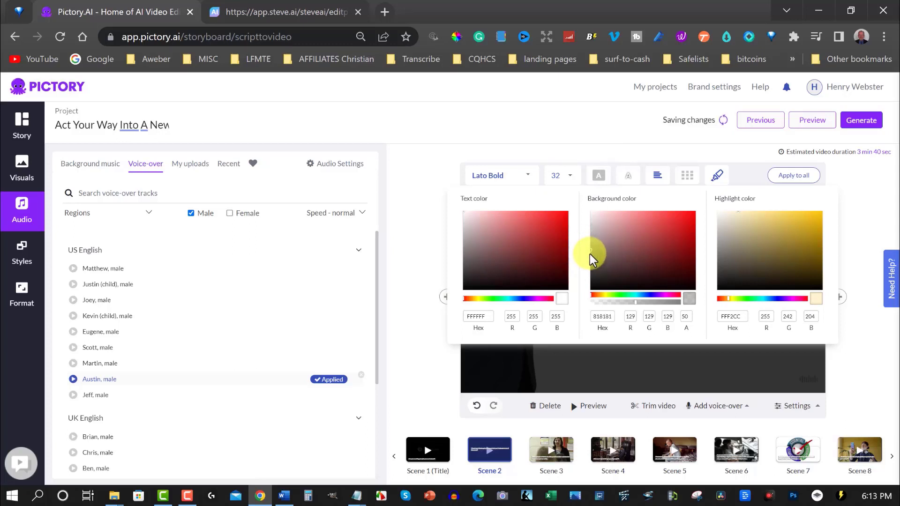
left_click_drag(590, 254, 590, 263)
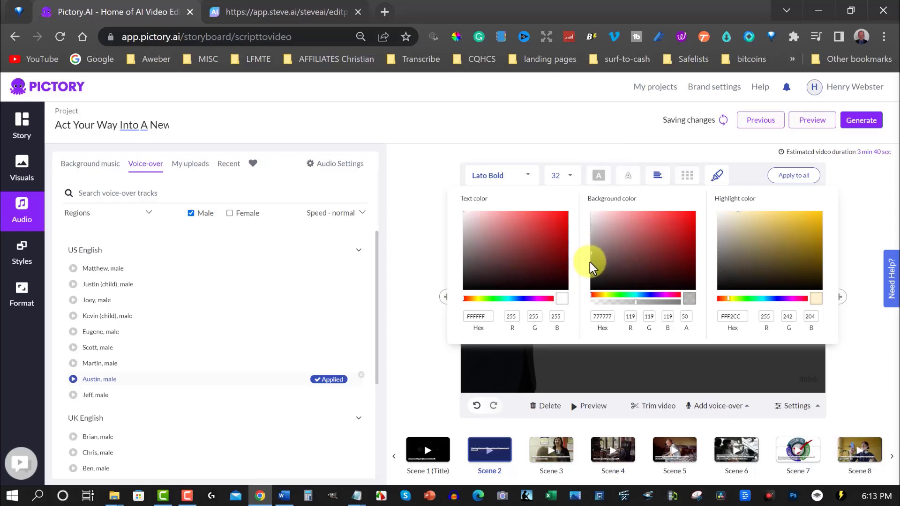
left_click(592, 285)
left_click(592, 286)
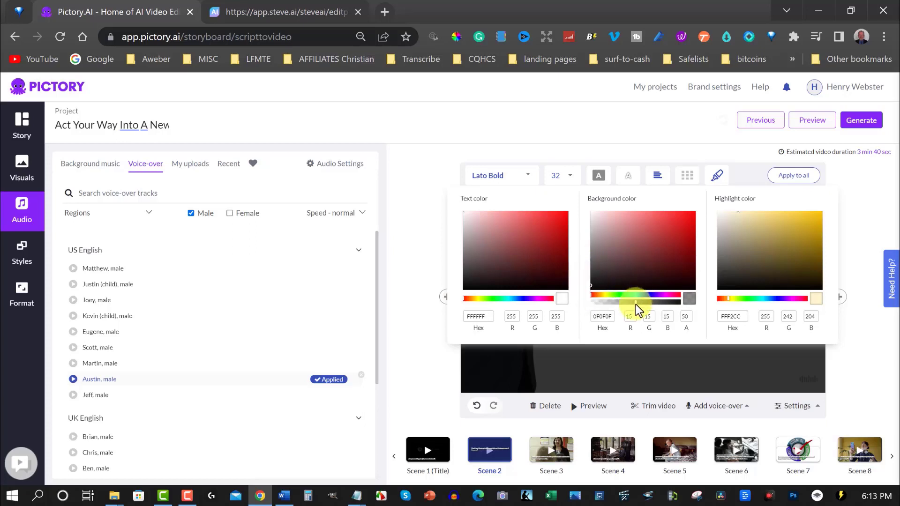
left_click_drag(638, 303, 662, 302)
left_click(643, 367)
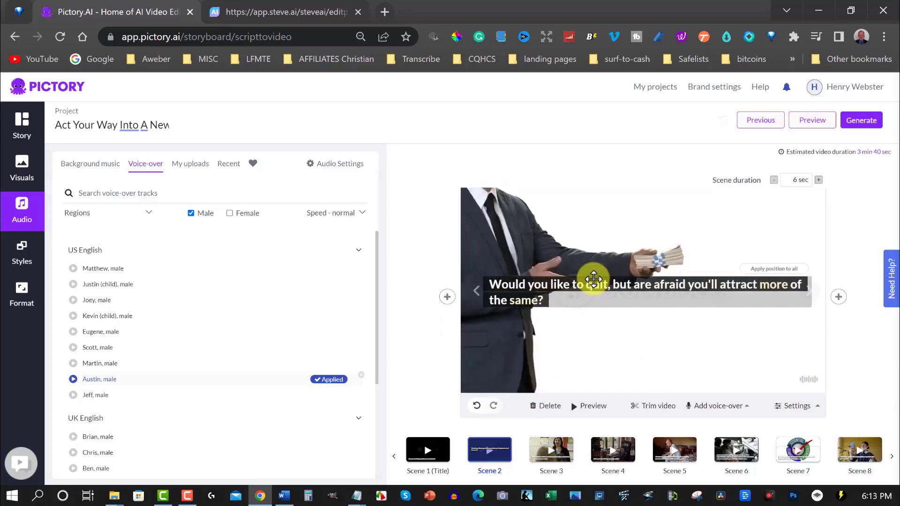
Step: Apply Scene 2's caption formatting and position to all scenes in the storyboard
left_click(626, 291)
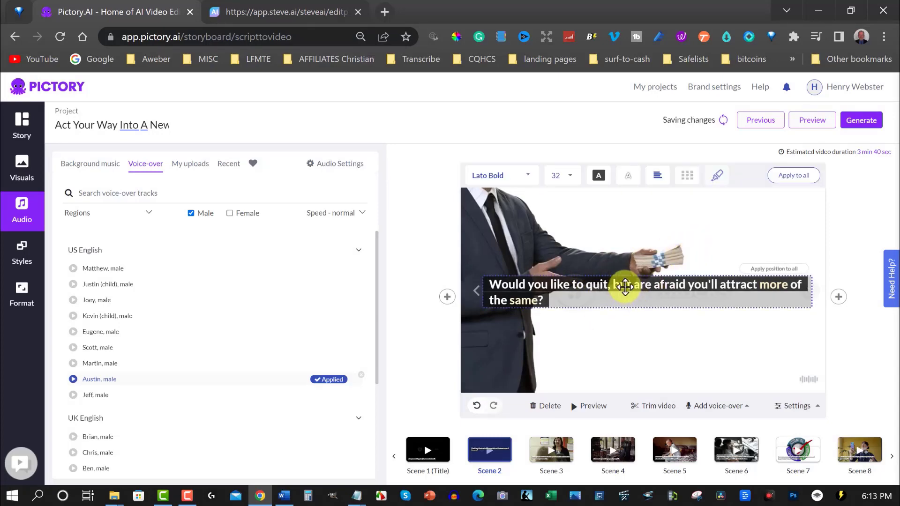
left_click(800, 177)
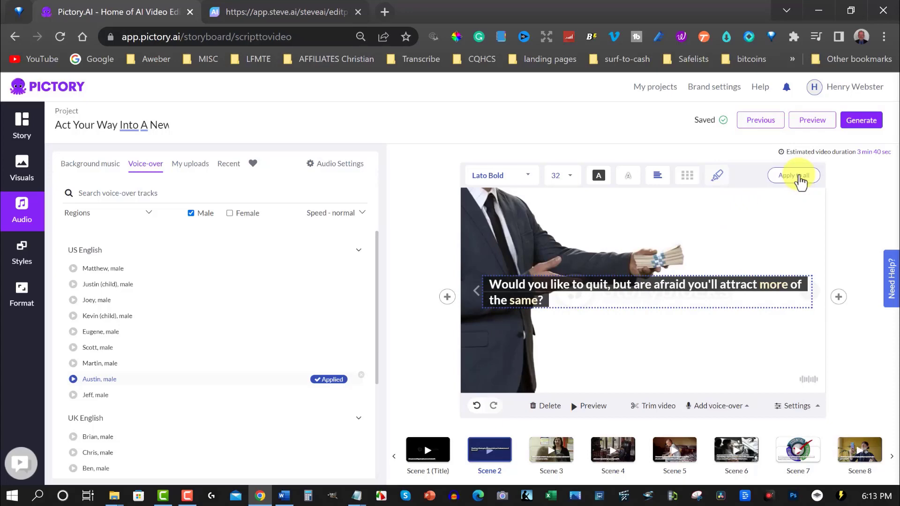
left_click(494, 312)
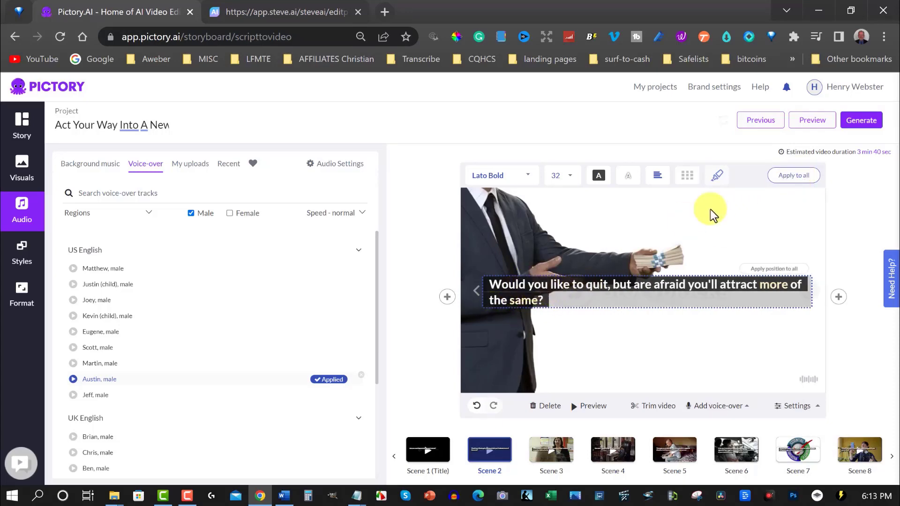
Step: Check the captions on Scenes 3, 4 and 5 and open the visuals library search for Scene 5
left_click(551, 451)
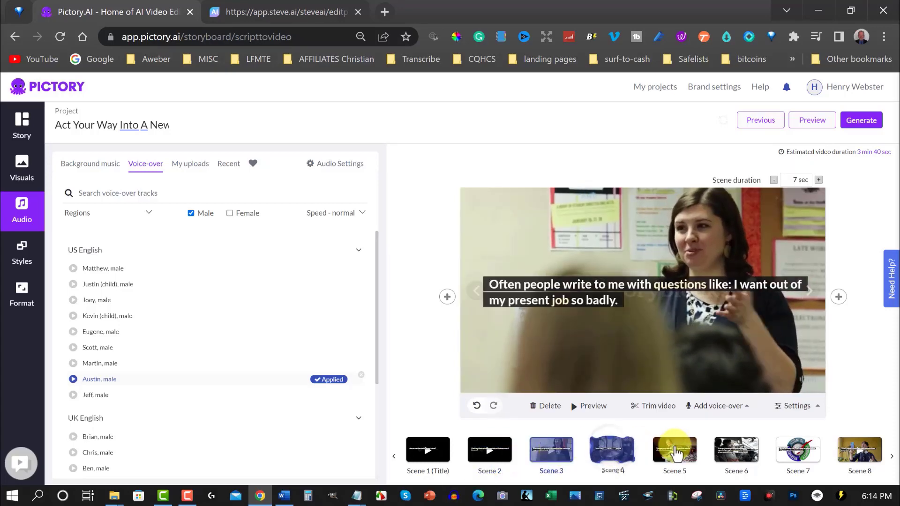
left_click(613, 450)
left_click(674, 450)
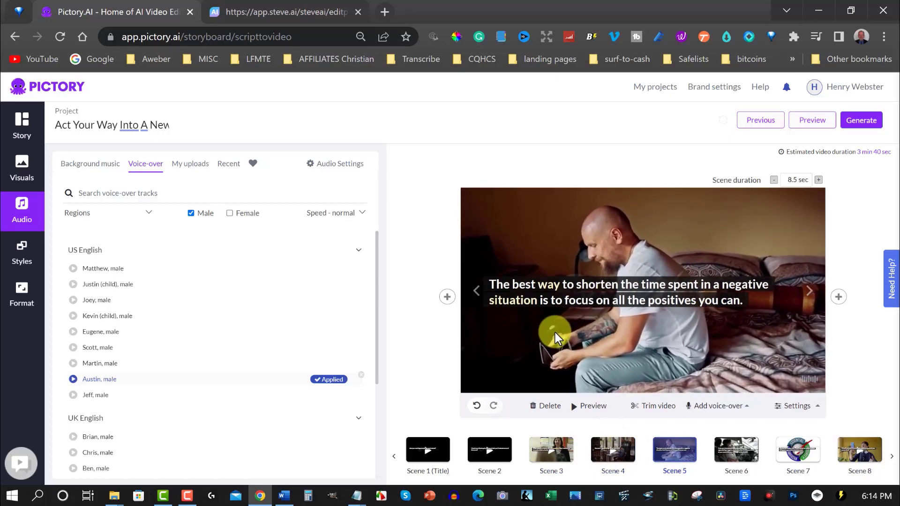
left_click(22, 166)
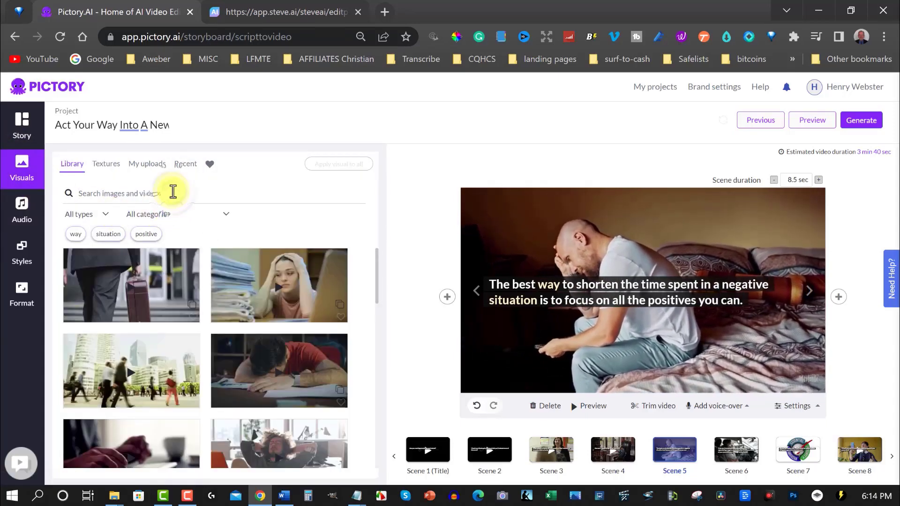
left_click(173, 192)
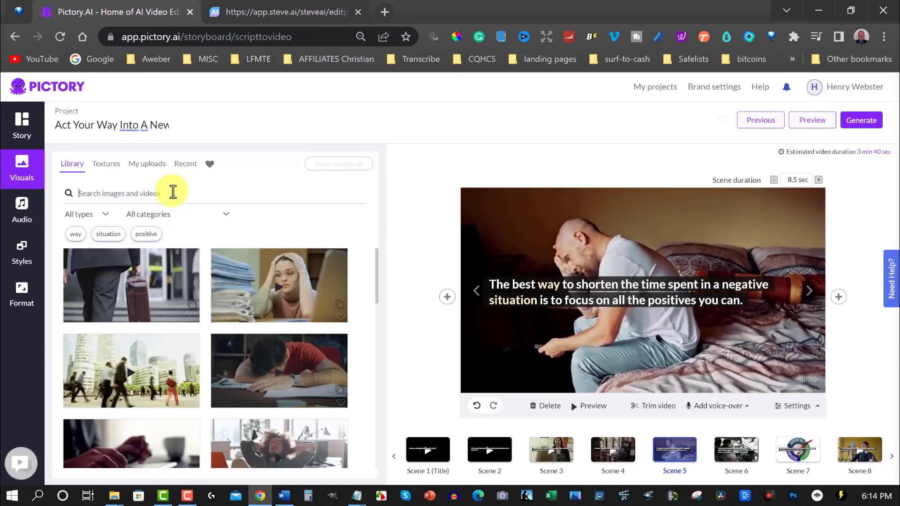
Step: Switch to Steve AI and change Scene 3 to the full-frame layout without a coloured text panel
left_click(276, 12)
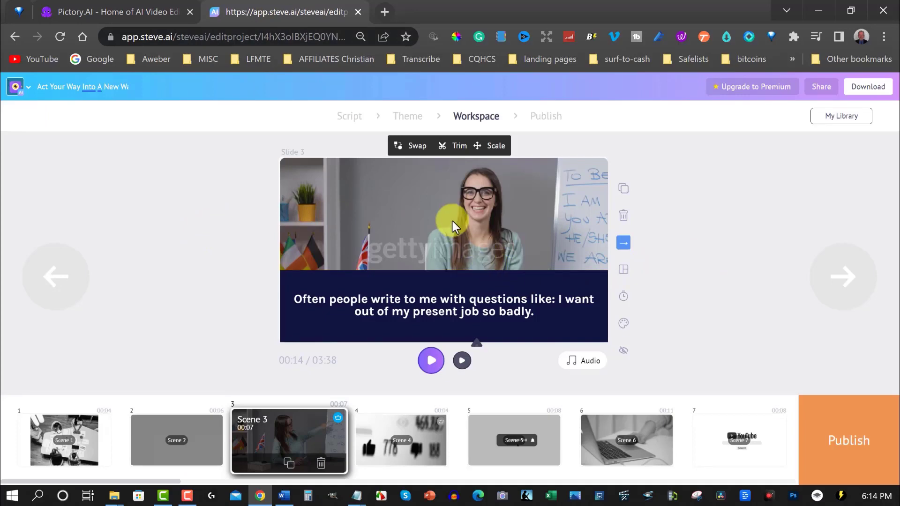
left_click(623, 270)
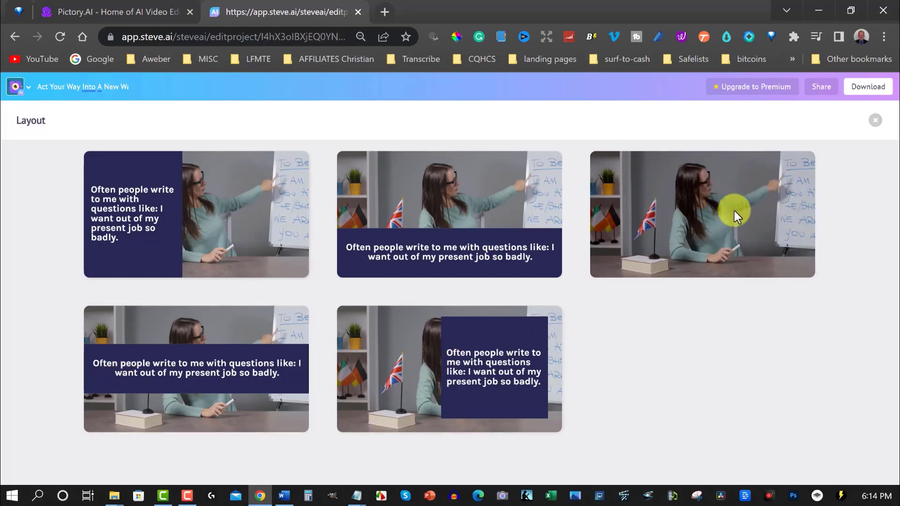
left_click(719, 215)
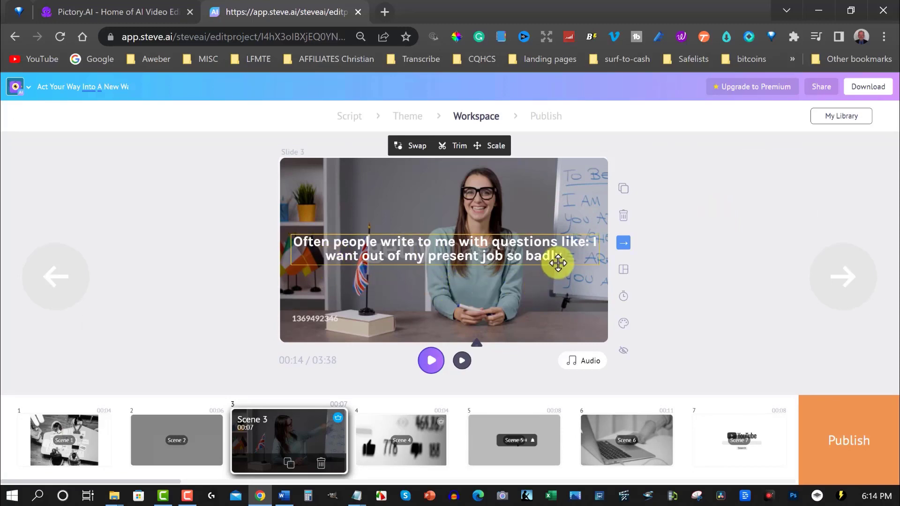
Step: Look through the generated visuals and text from Scene 4 up to Scene 12 in the Steve AI workspace
left_click(397, 442)
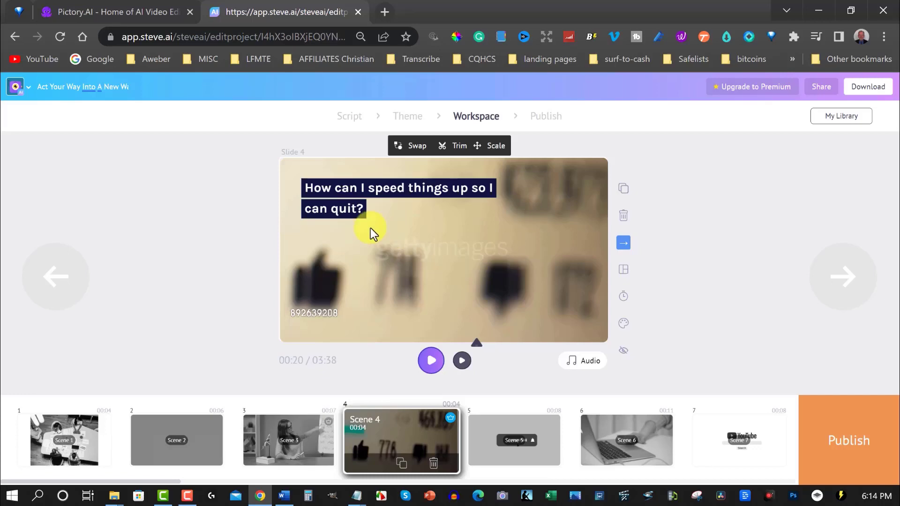
left_click(500, 443)
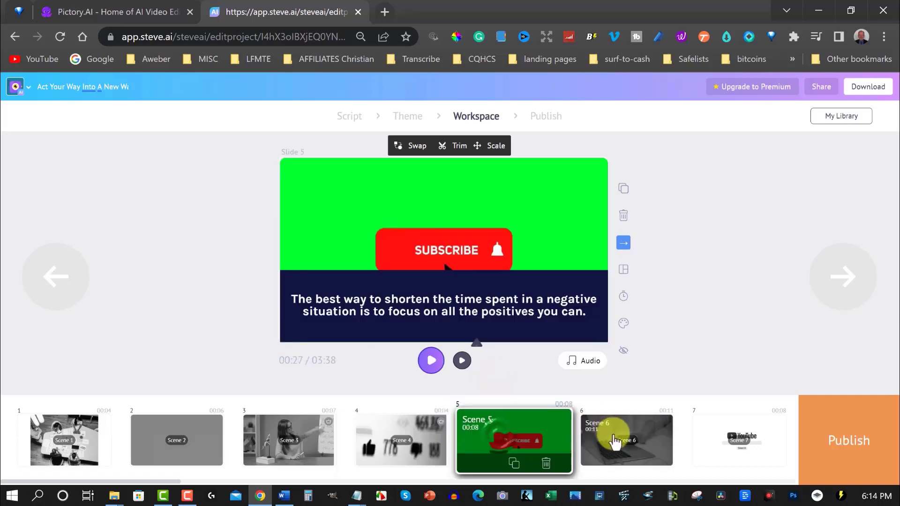
left_click(745, 441)
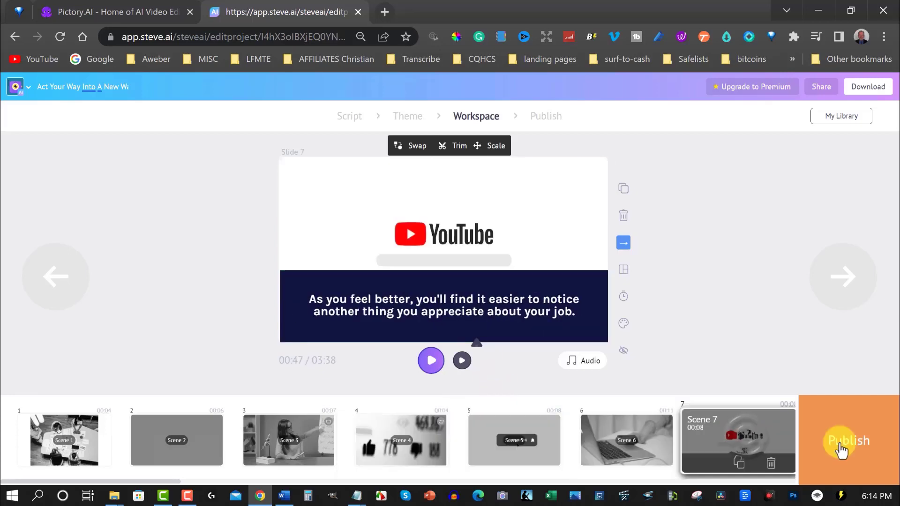
left_click(838, 278)
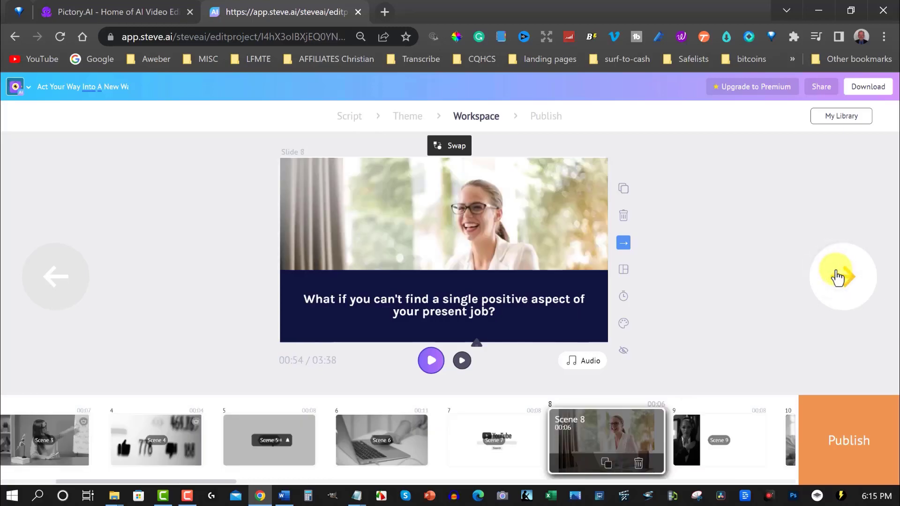
left_click(838, 278)
left_click(837, 278)
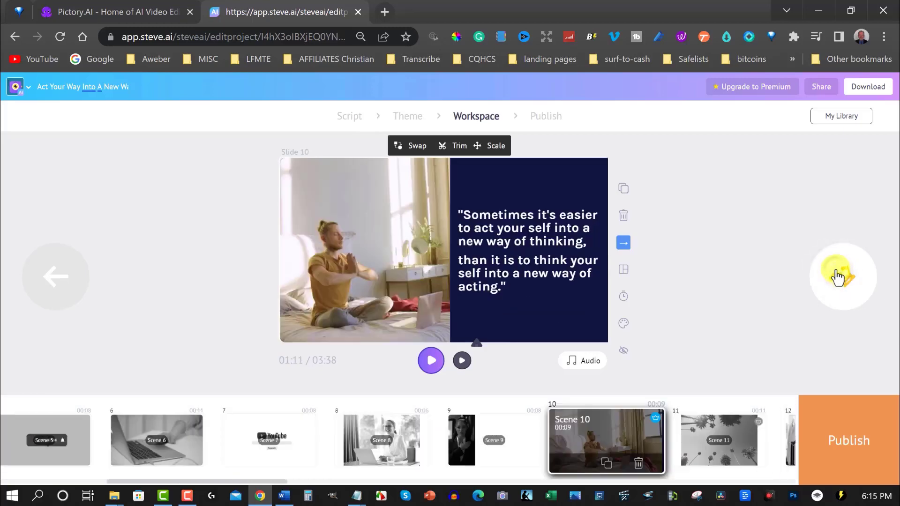
left_click(838, 278)
left_click(837, 278)
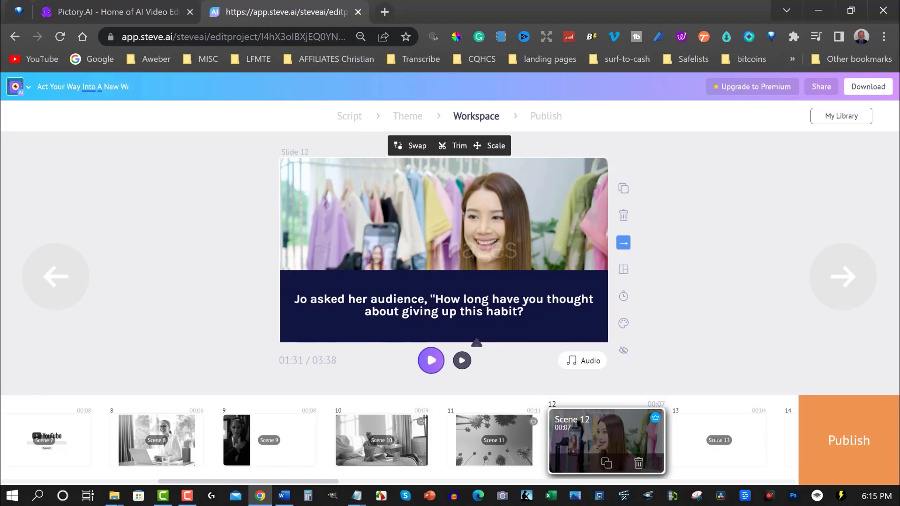
Step: Export the Steve AI video as a Full HD 1080p Mp4 download
left_click(867, 89)
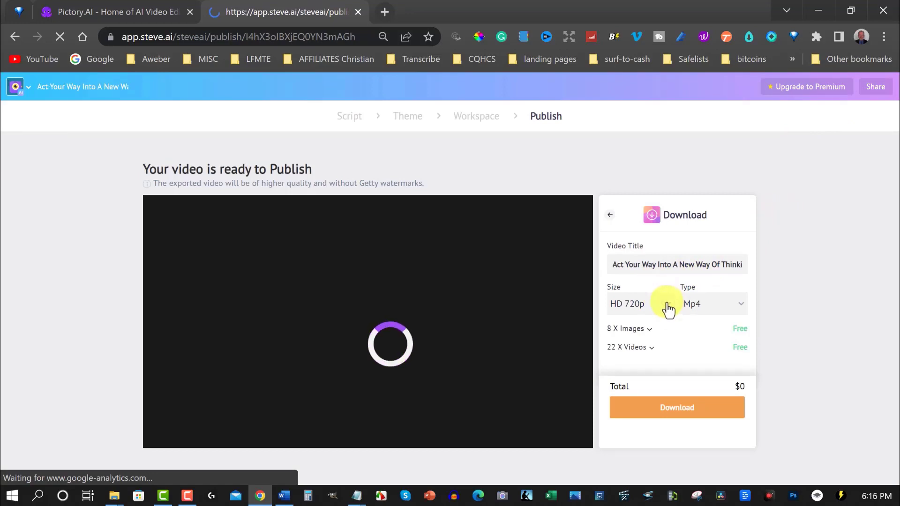
left_click(667, 305)
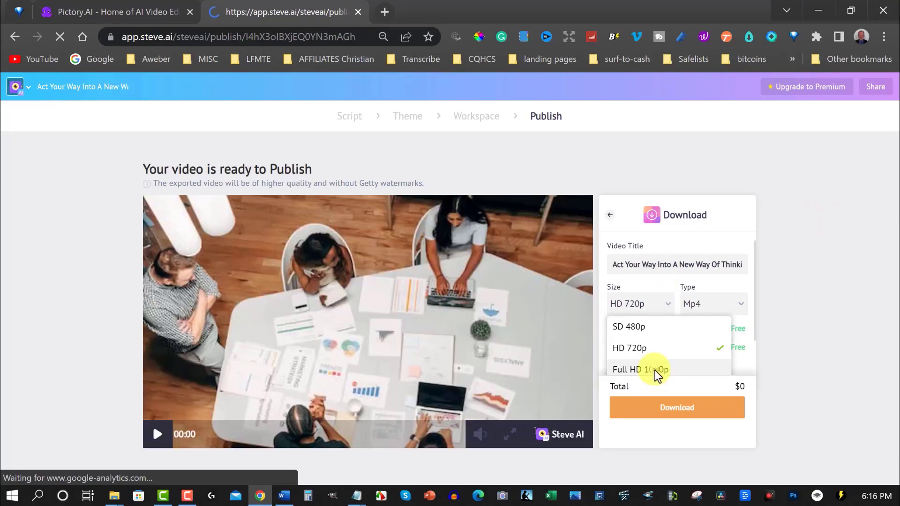
left_click(641, 370)
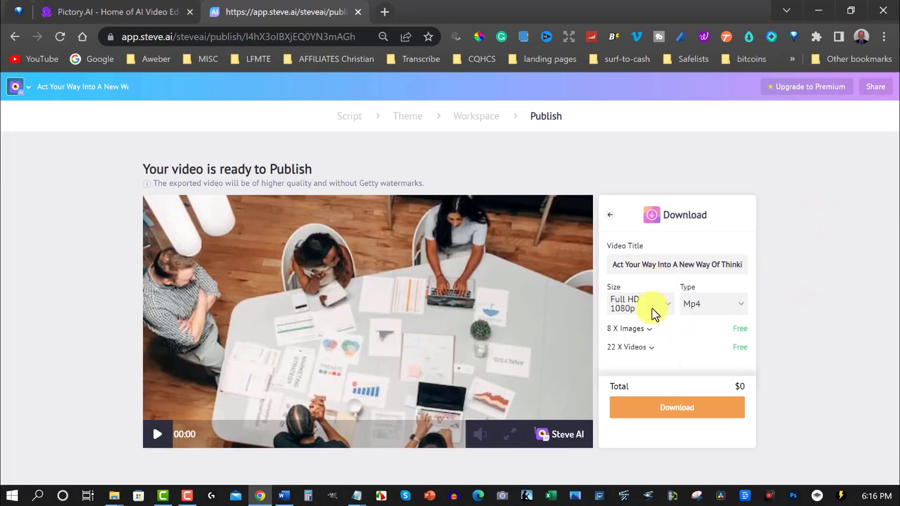
left_click(682, 410)
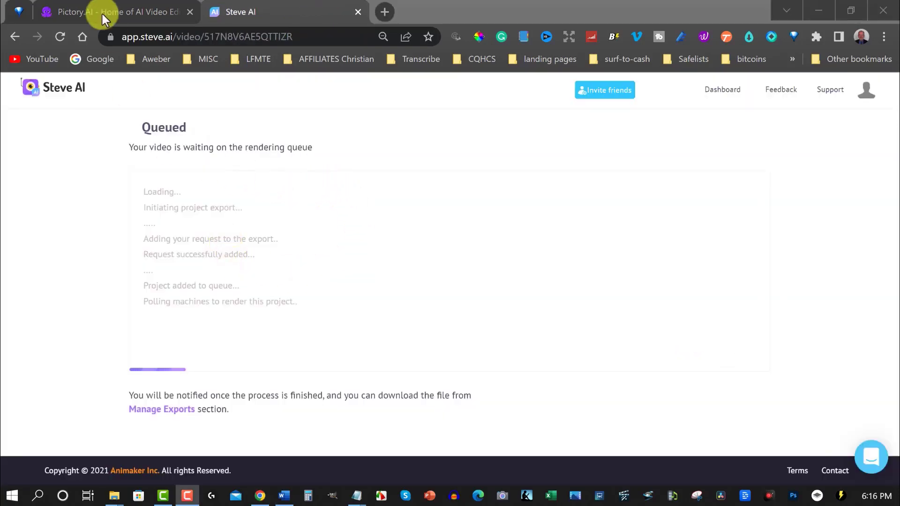
Step: Switch to the Pictory storyboard and view Scenes 6 and 7
left_click(90, 8)
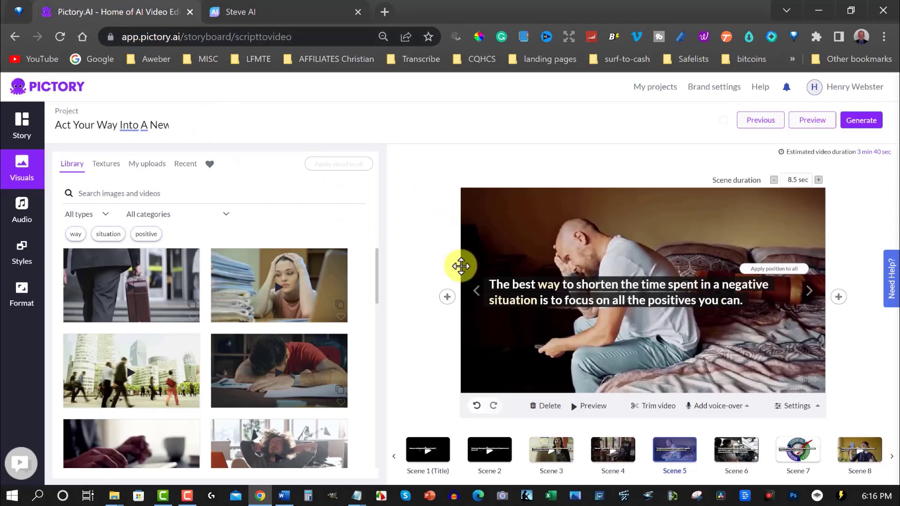
left_click(735, 454)
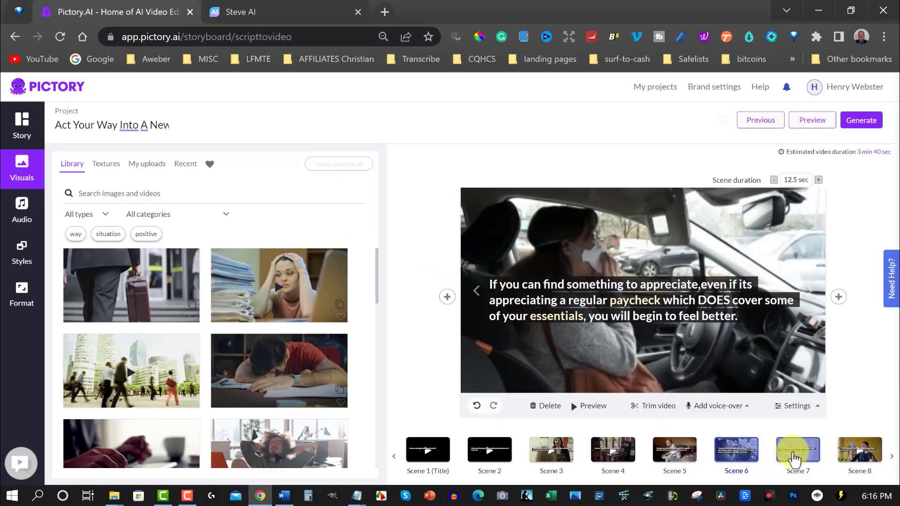
left_click(793, 457)
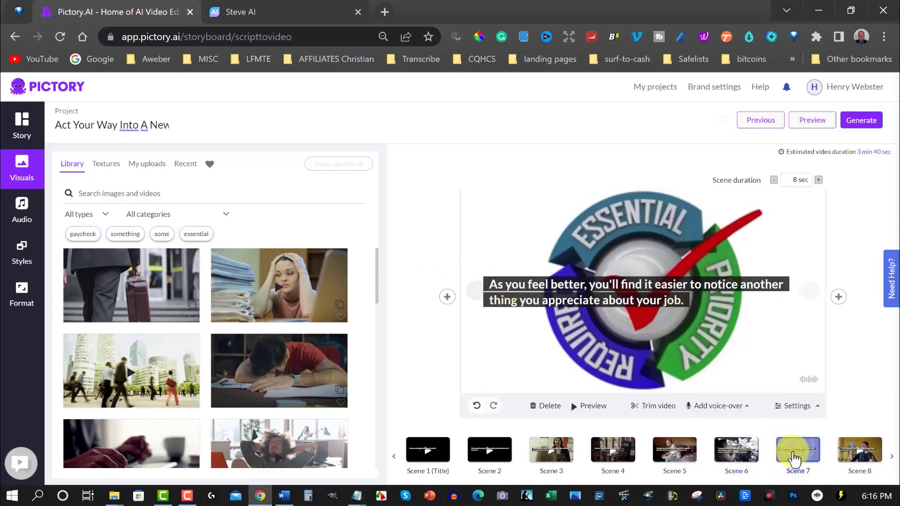
Step: Generate the Pictory script-to-video storyboard as a video
left_click(861, 121)
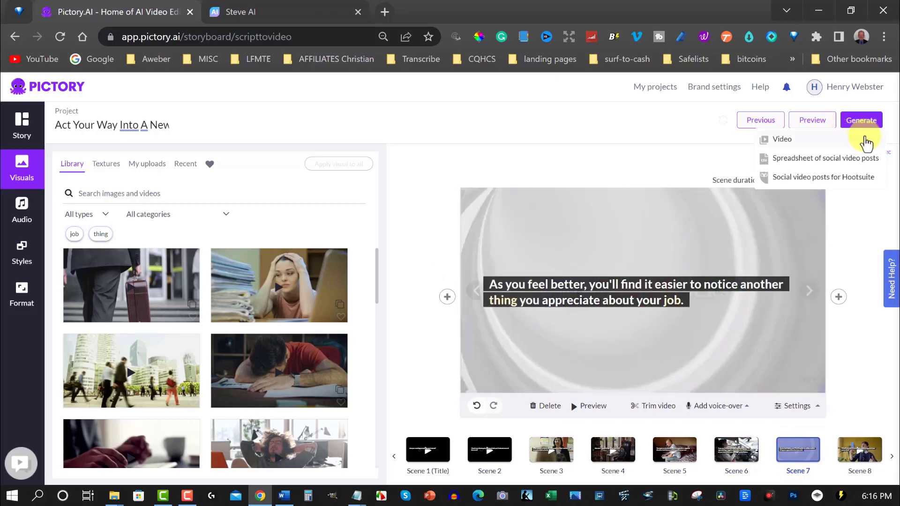
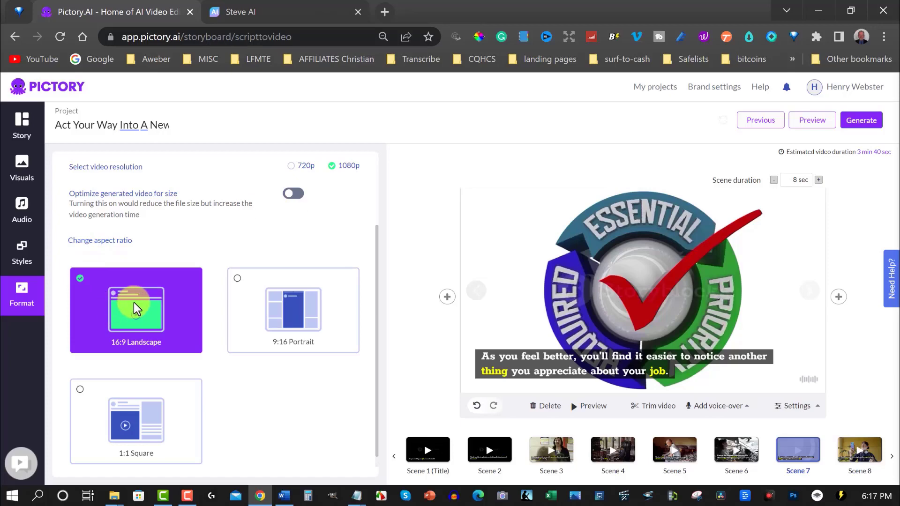
mouse_move(862, 120)
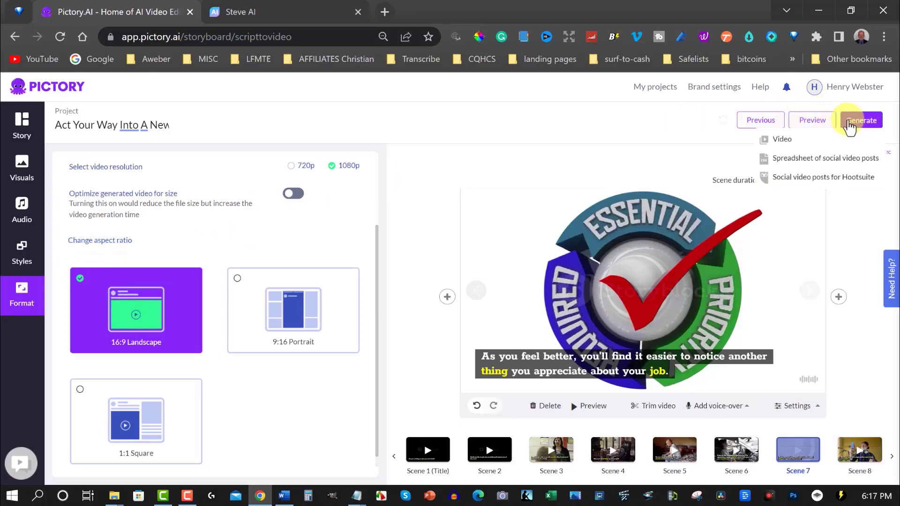
left_click(790, 139)
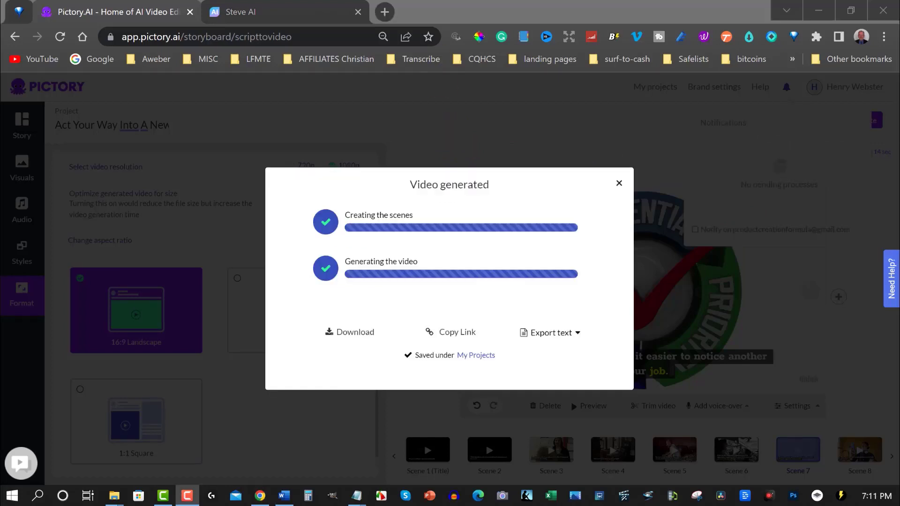
Step: Download the generated Pictory video and save it as an MP4 file named Pictory
left_click(351, 339)
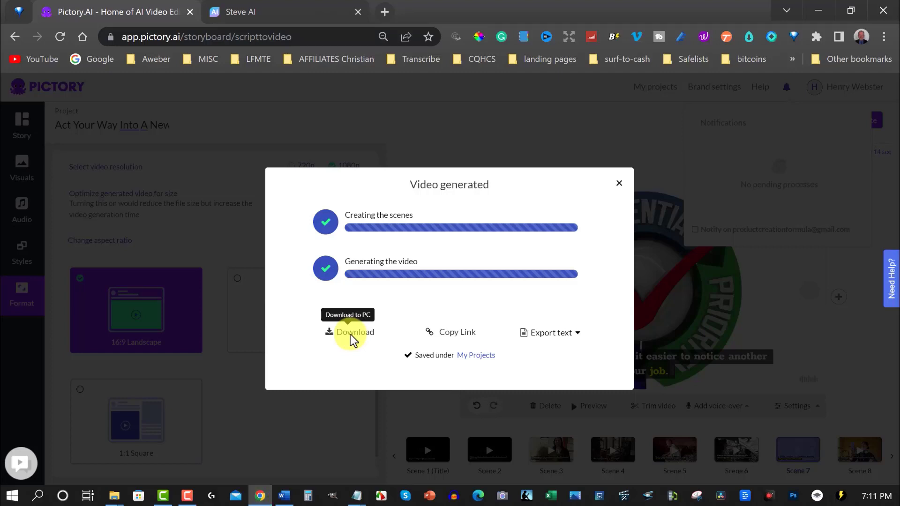
left_click(350, 332)
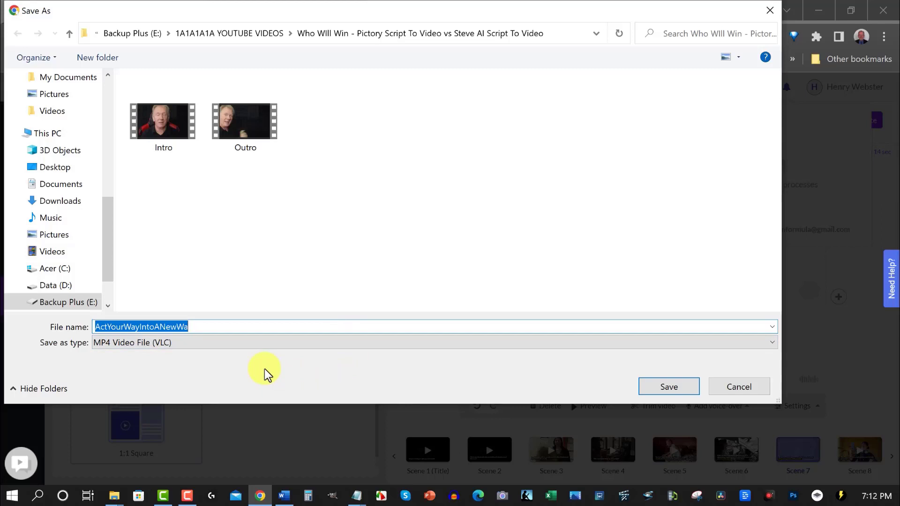
type("Pictory")
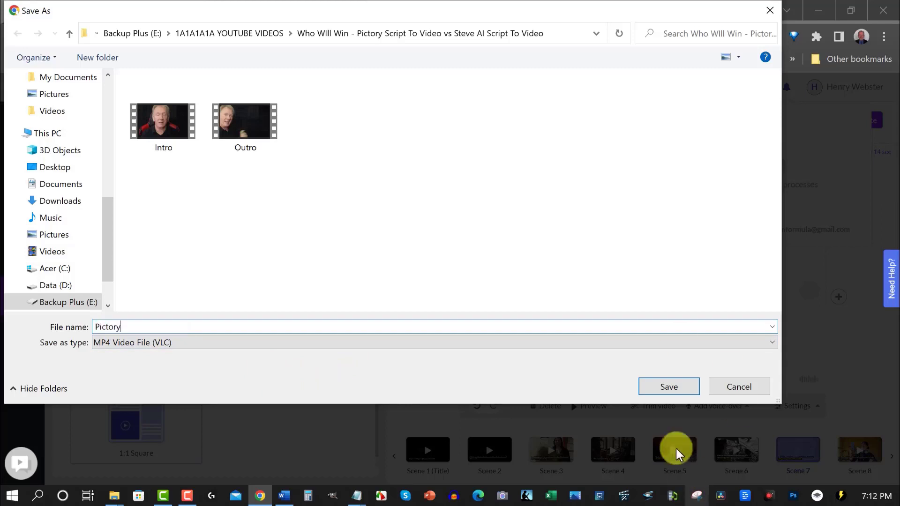
left_click(674, 391)
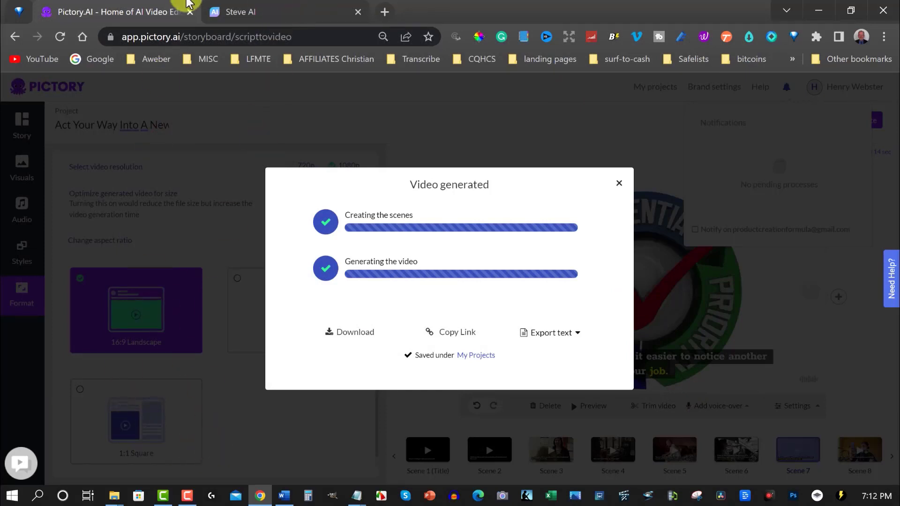
Step: Switch to Steve AI and download its exported video as an MP4 file named Steve ai
left_click(263, 14)
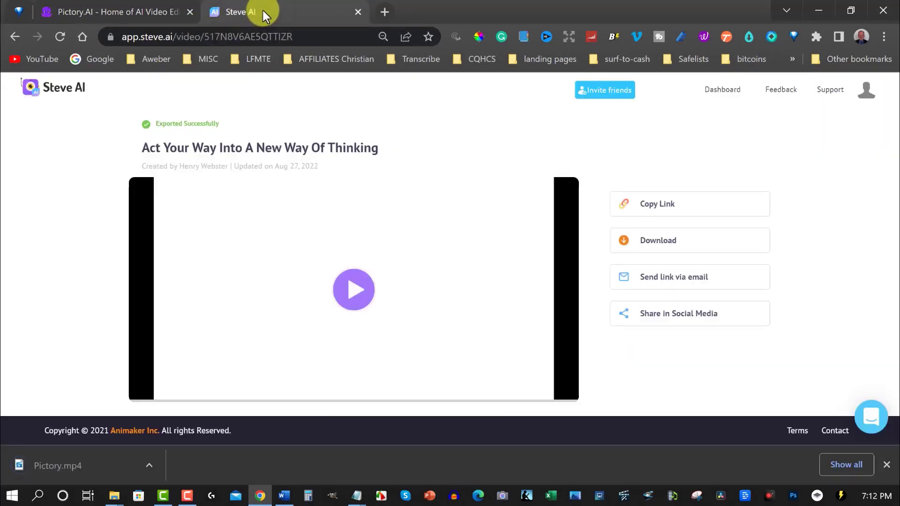
left_click(662, 241)
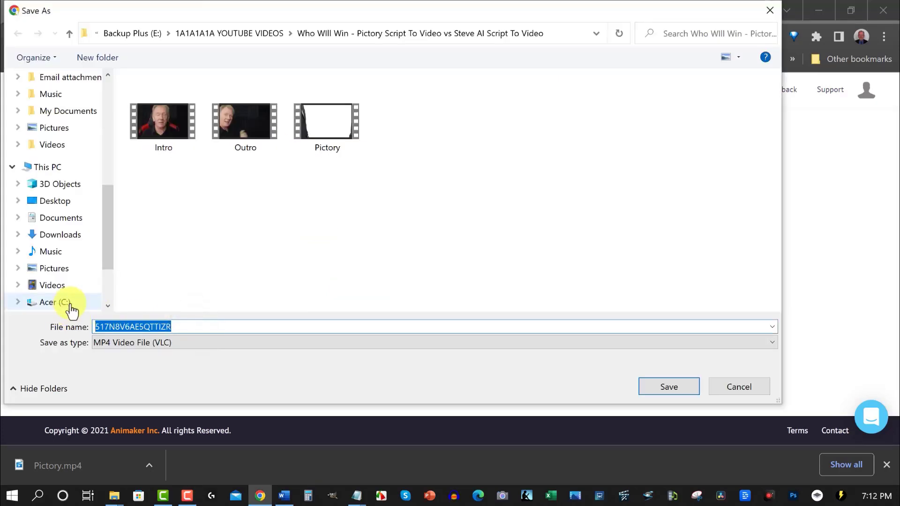
type("Steve ai")
left_click(676, 386)
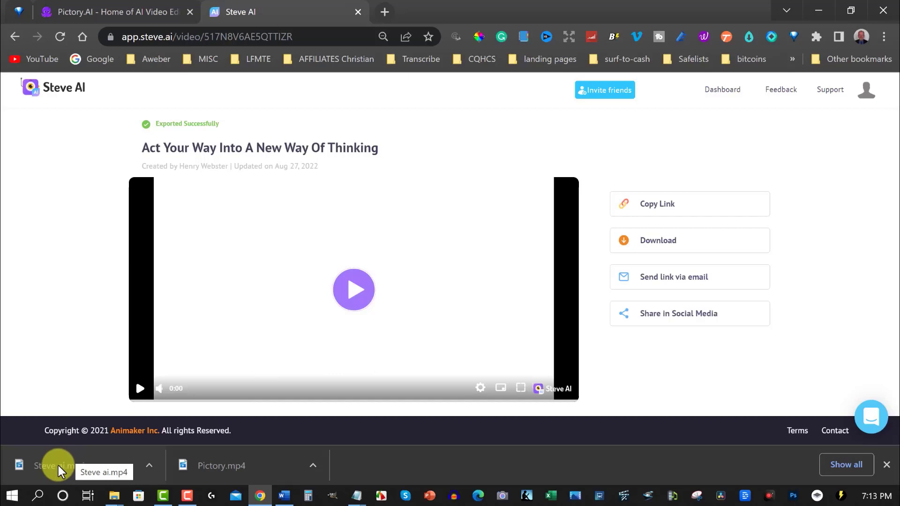
Step: Play the downloaded Steve ai.mp4 in the video player and enlarge it to fill the screen
left_click(58, 466)
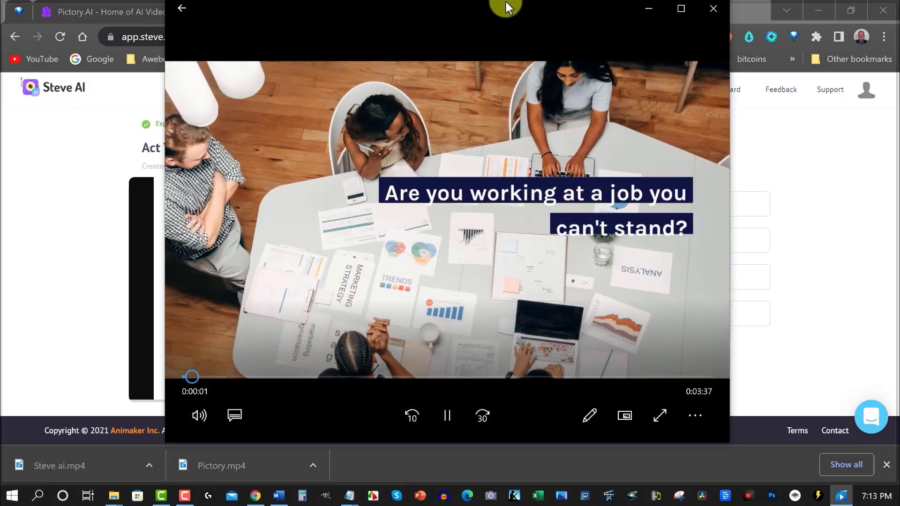
double_click(506, 1)
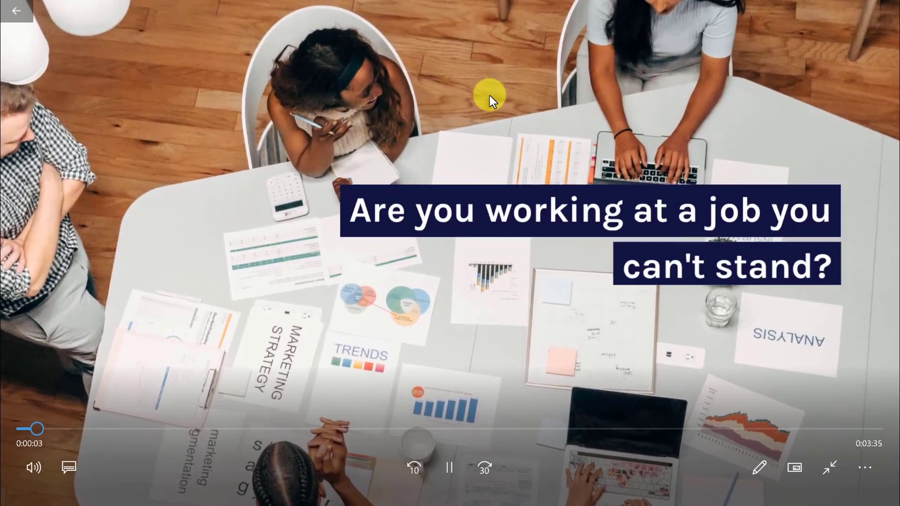